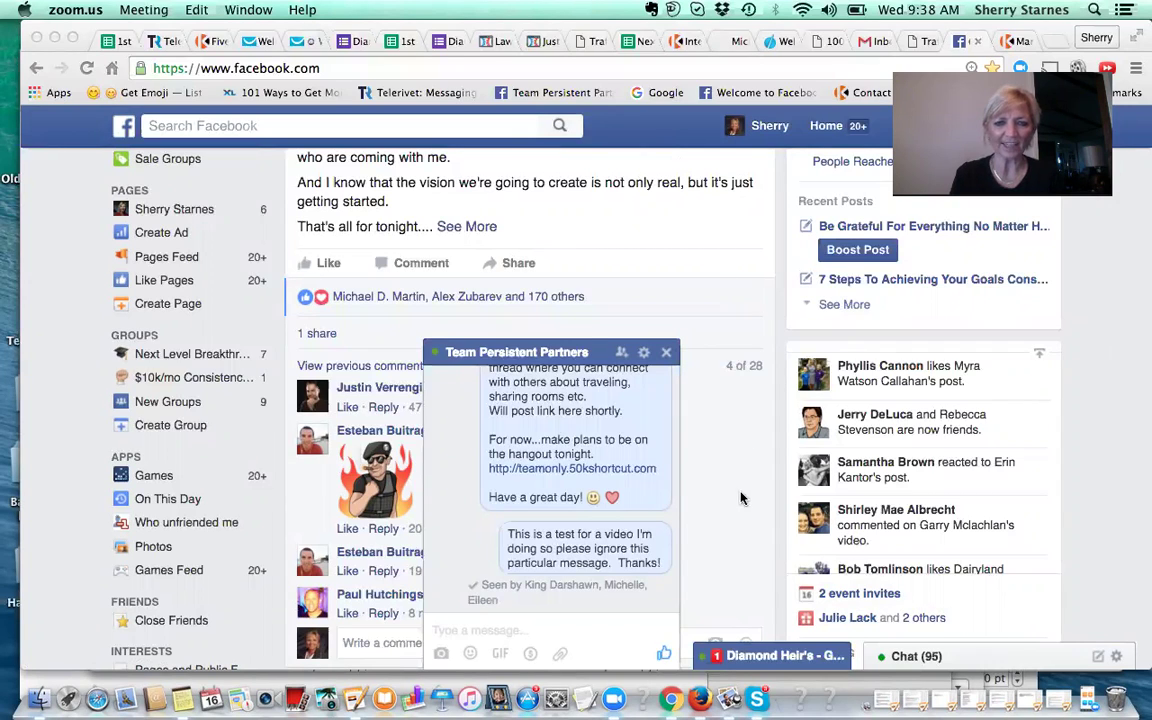
- Open the Team Persistent Partners group chat in the full messages view
click(648, 361)
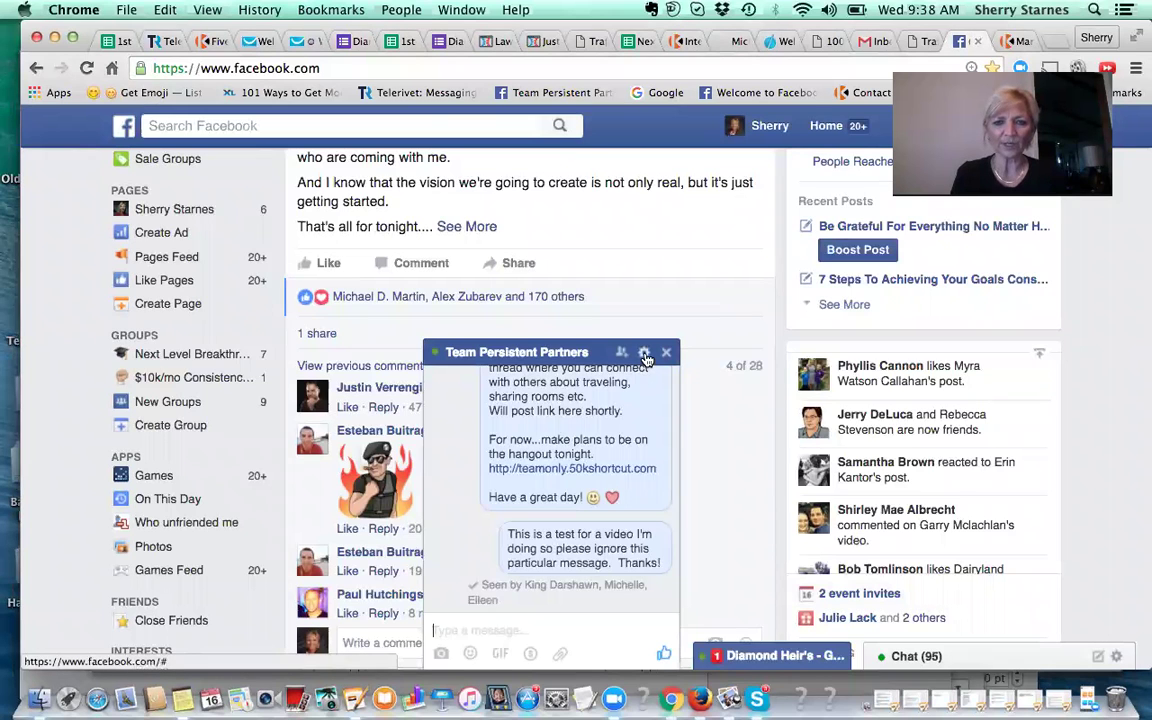
click(645, 353)
click(666, 380)
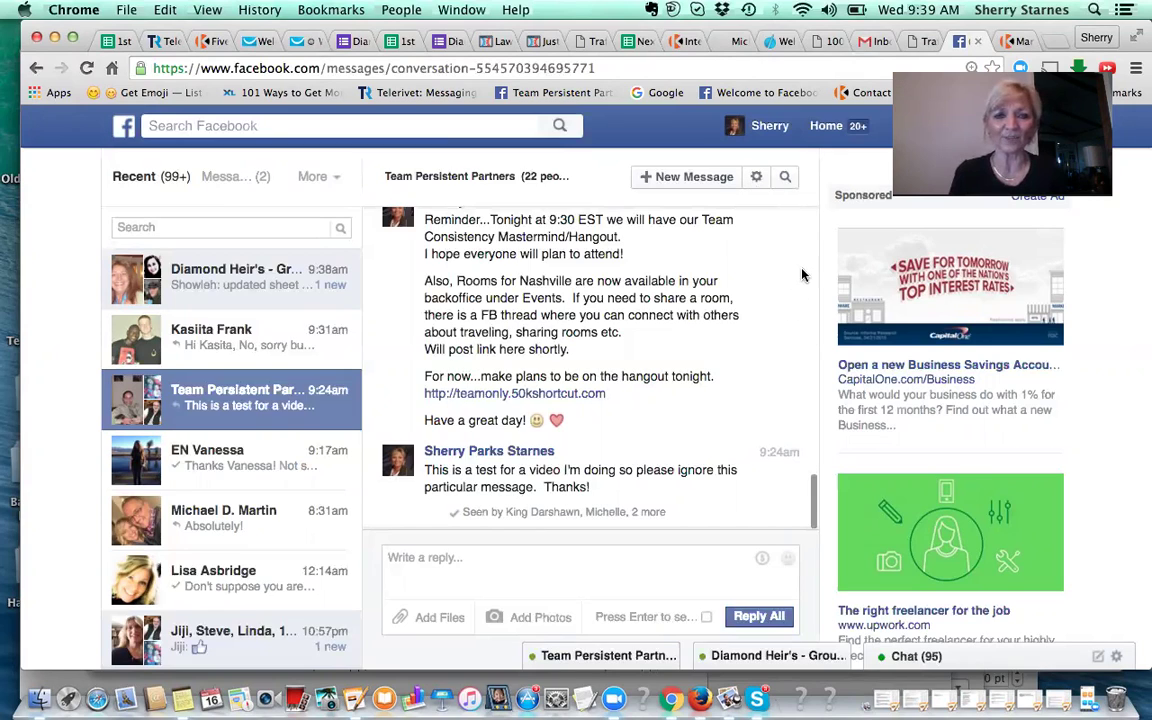
click(756, 177)
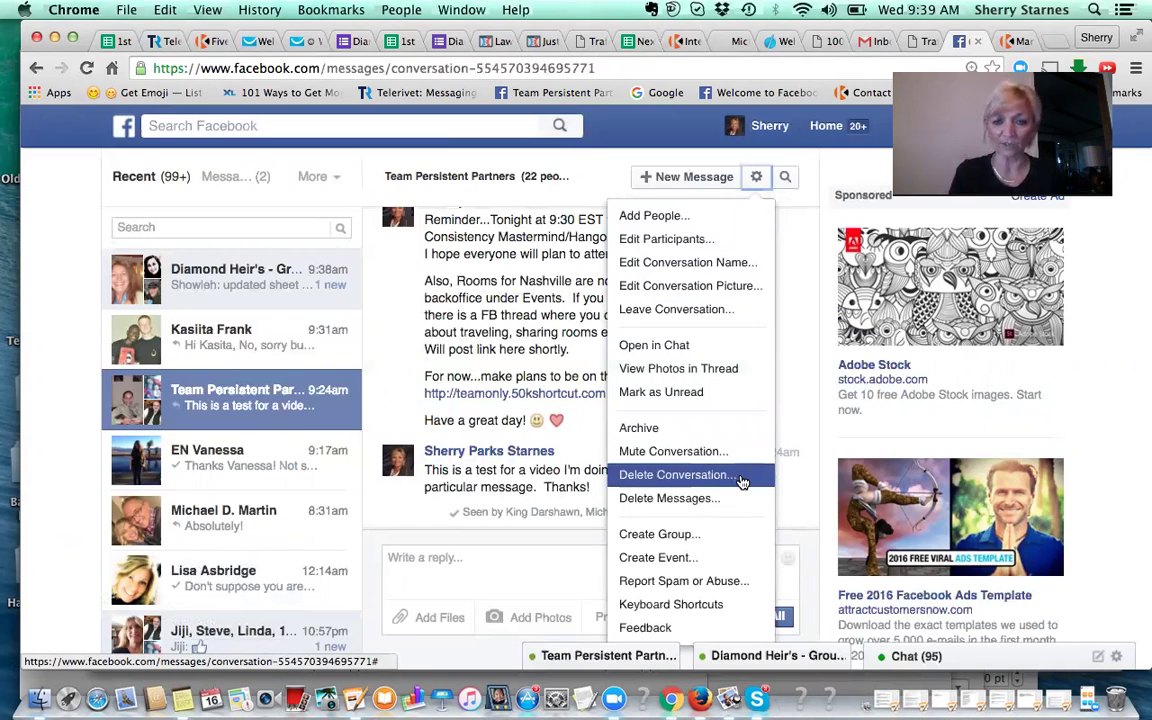
click(675, 498)
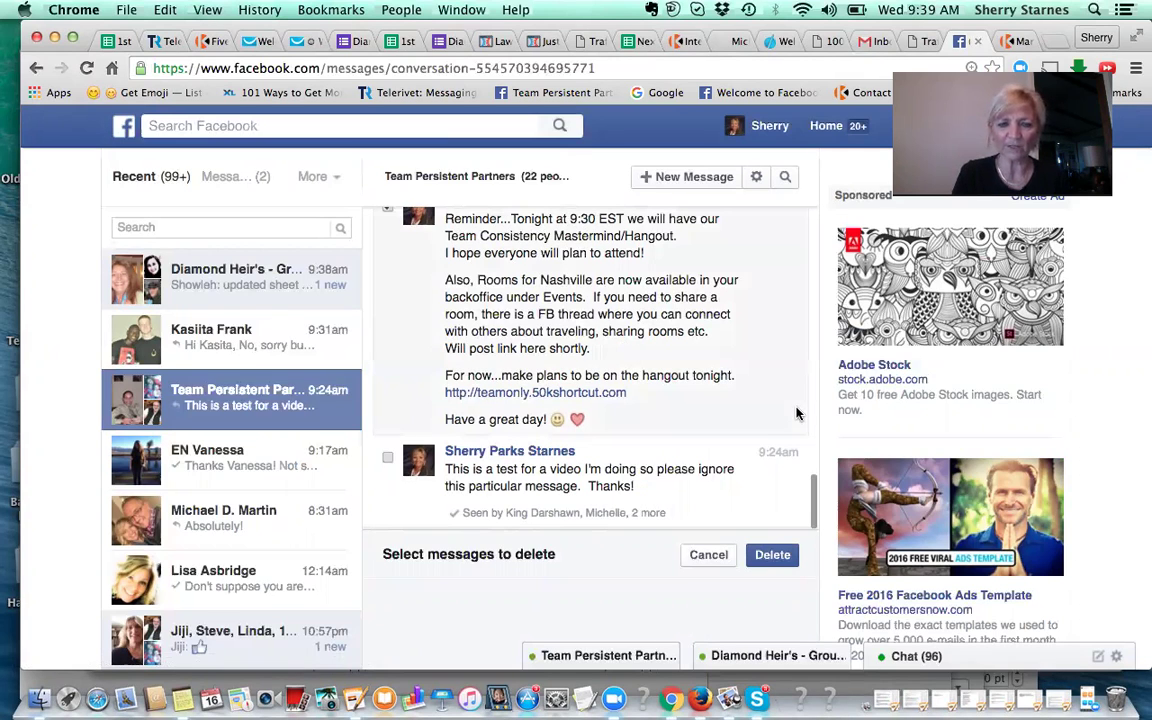
click(230, 337)
click(230, 277)
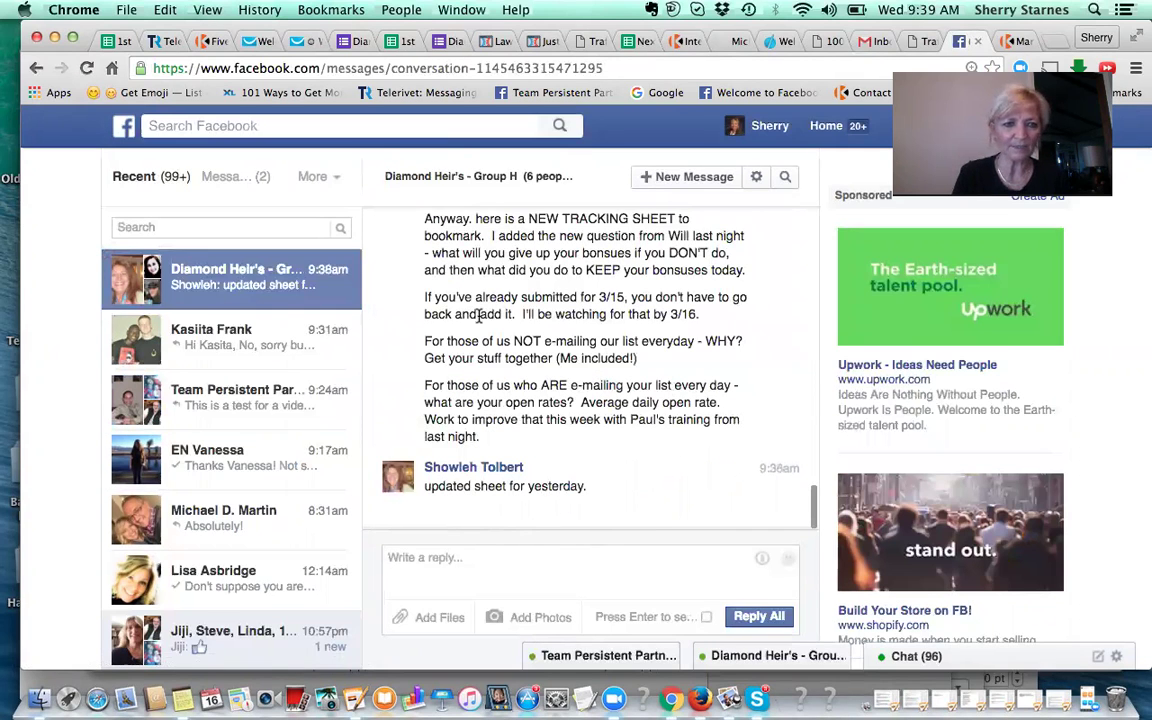
click(210, 398)
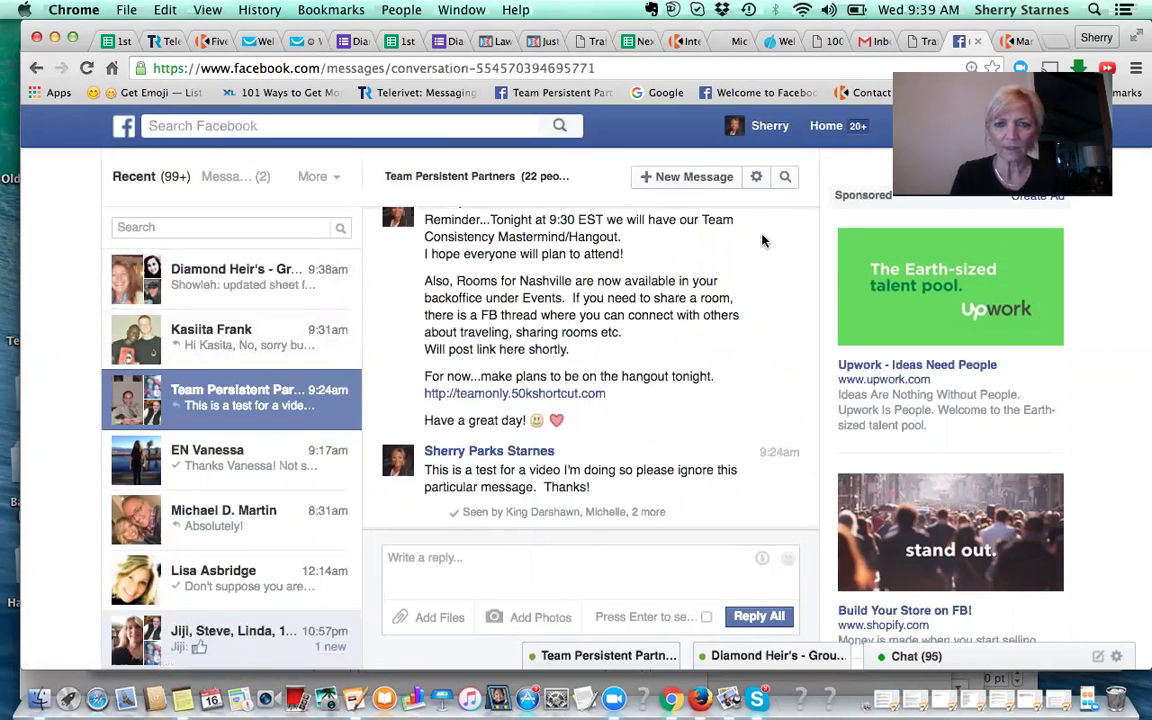
- Delete the 9:30 EST hangout reminder and the test message from the Team Persistent Partners conversation
click(756, 176)
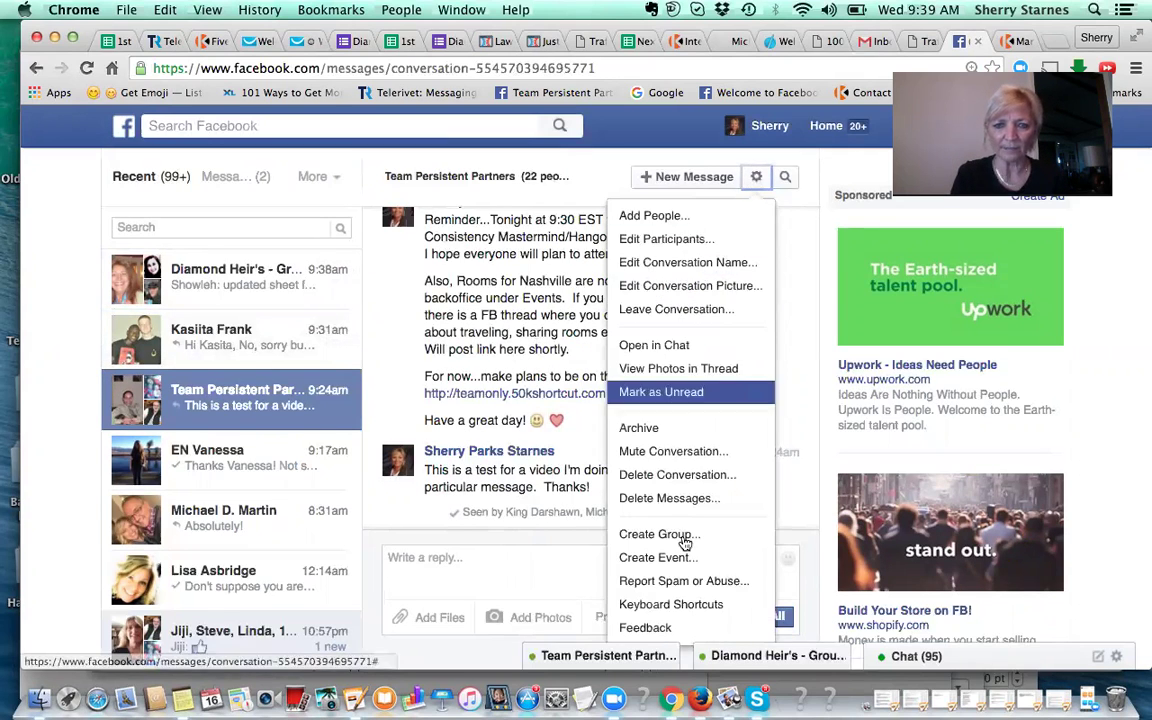
click(667, 498)
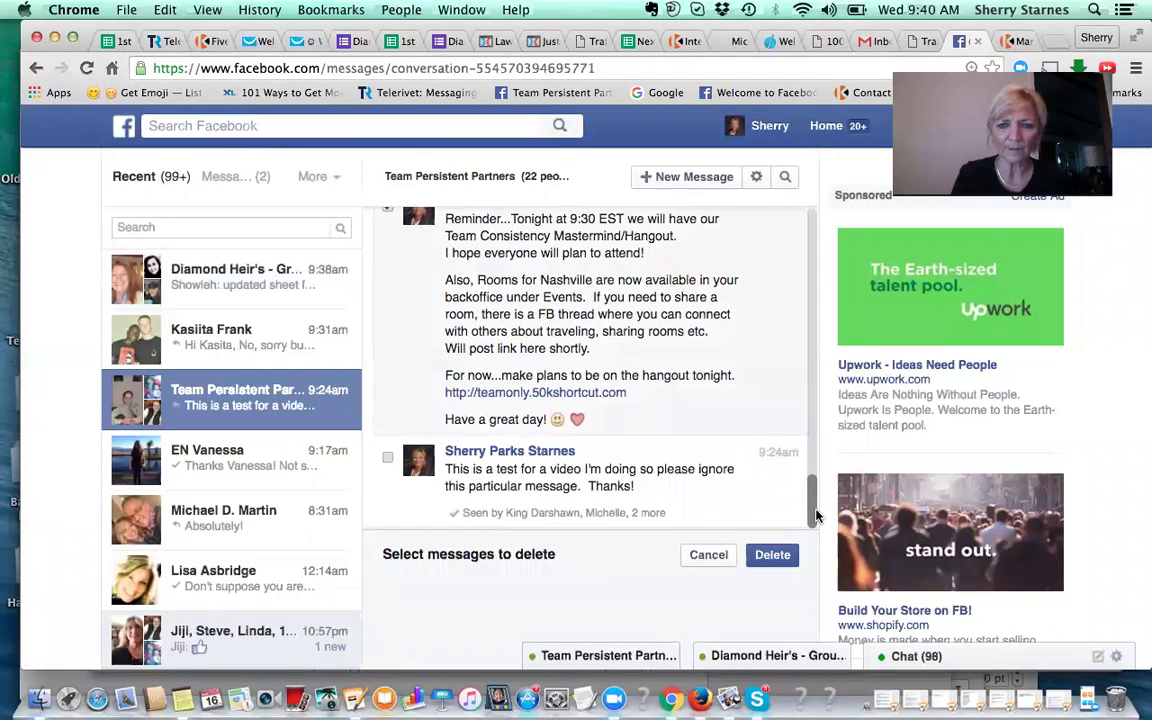
mouse_move(812, 510)
mouse_down()
mouse_move(812, 362)
mouse_move(815, 514)
mouse_up()
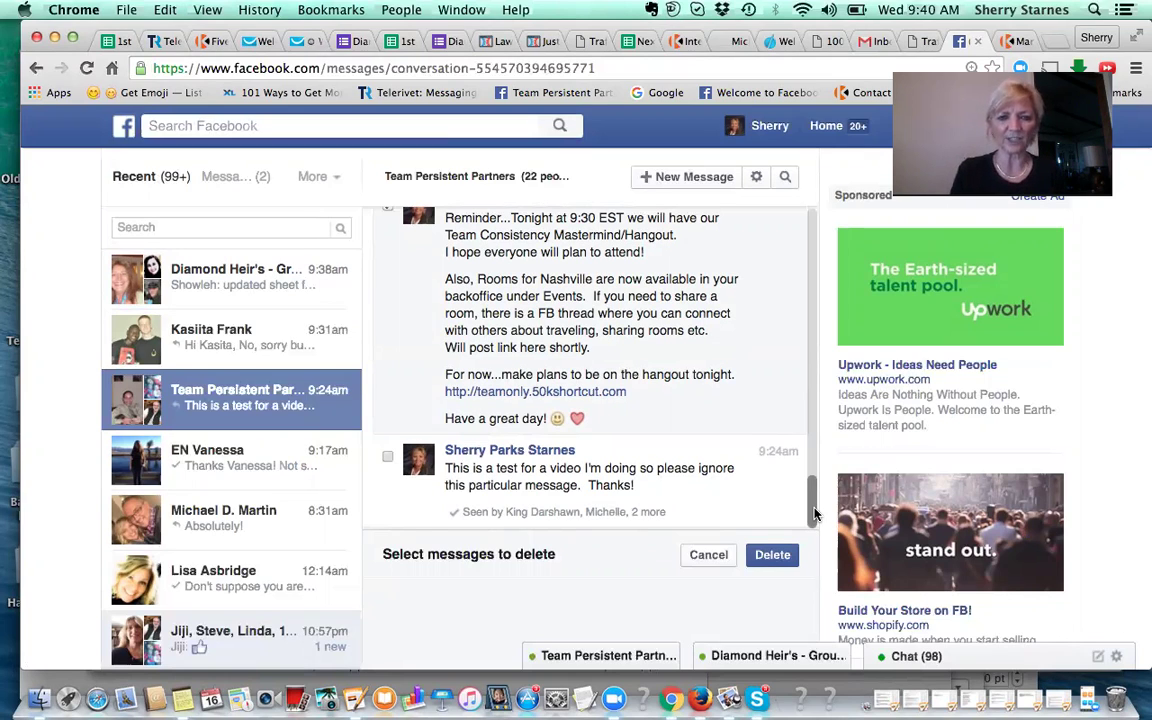
click(388, 457)
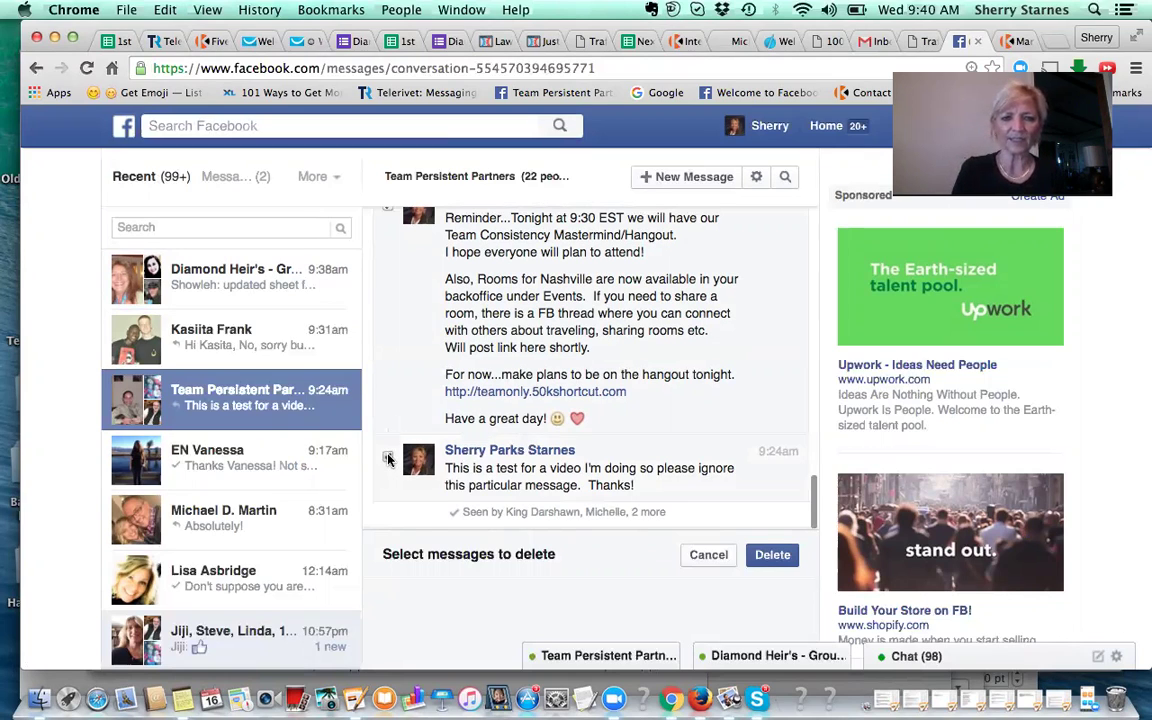
click(388, 457)
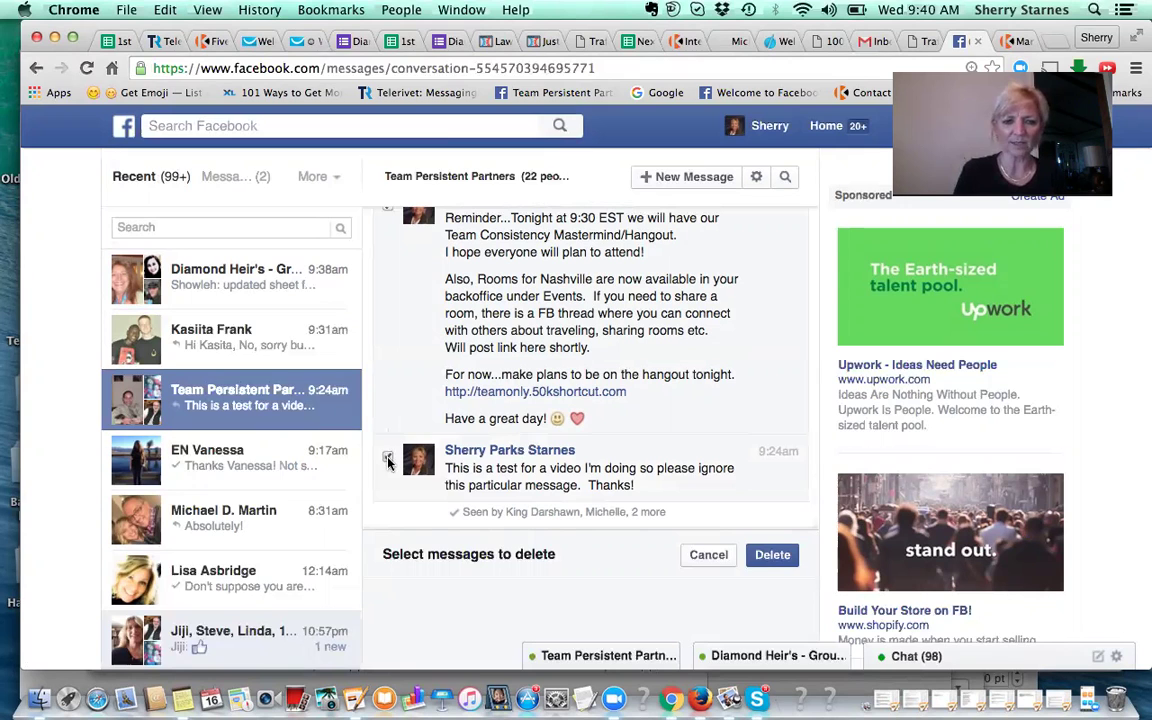
click(767, 558)
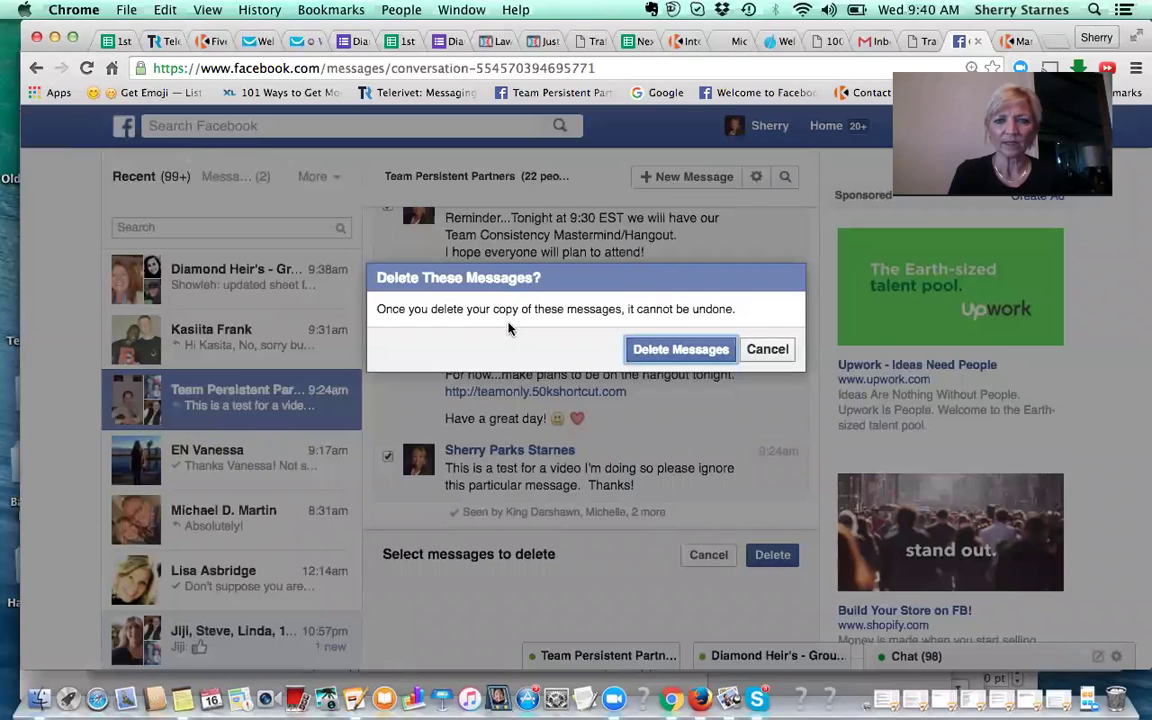
click(686, 351)
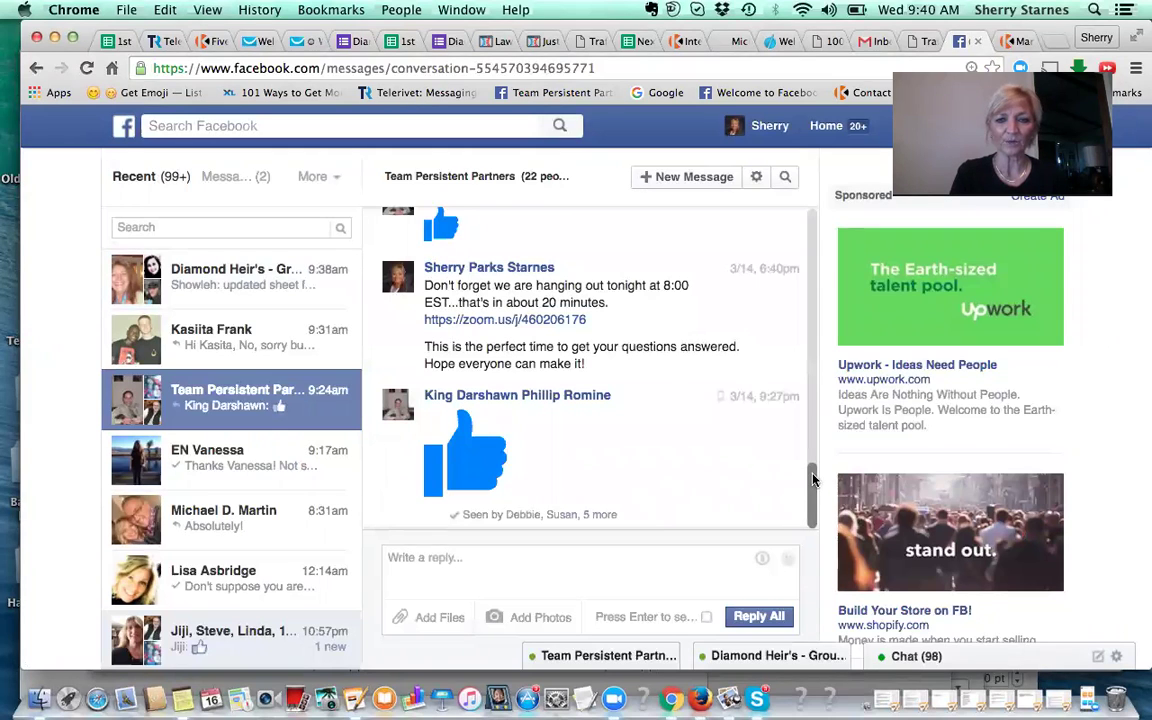
drag(812, 480, 806, 532)
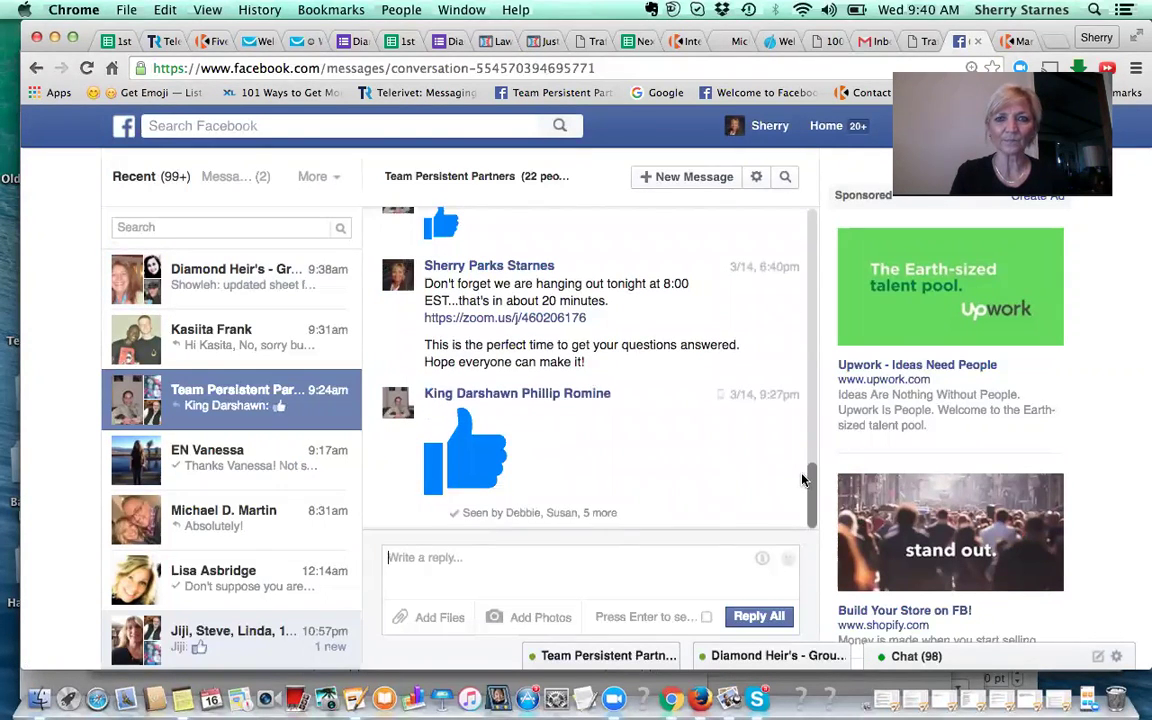
- Return to the Facebook home page and refresh the news feed
click(825, 126)
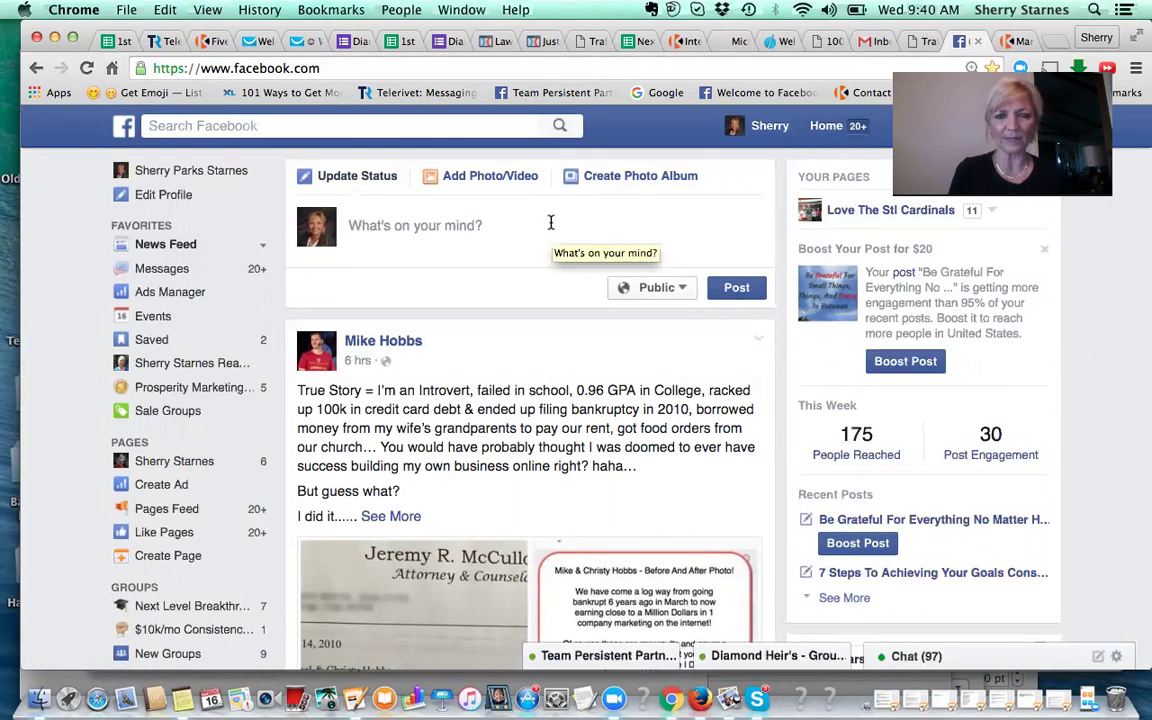
click(826, 127)
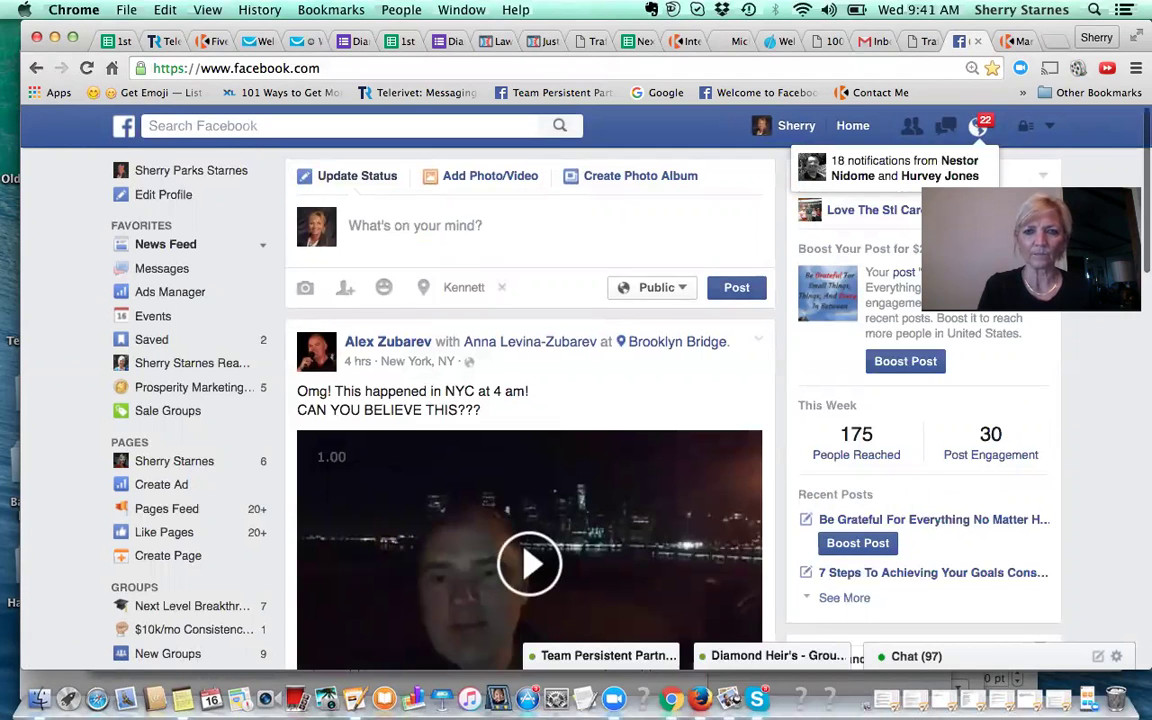
scroll(985, 140, down, 2)
scroll(978, 130, up, 2)
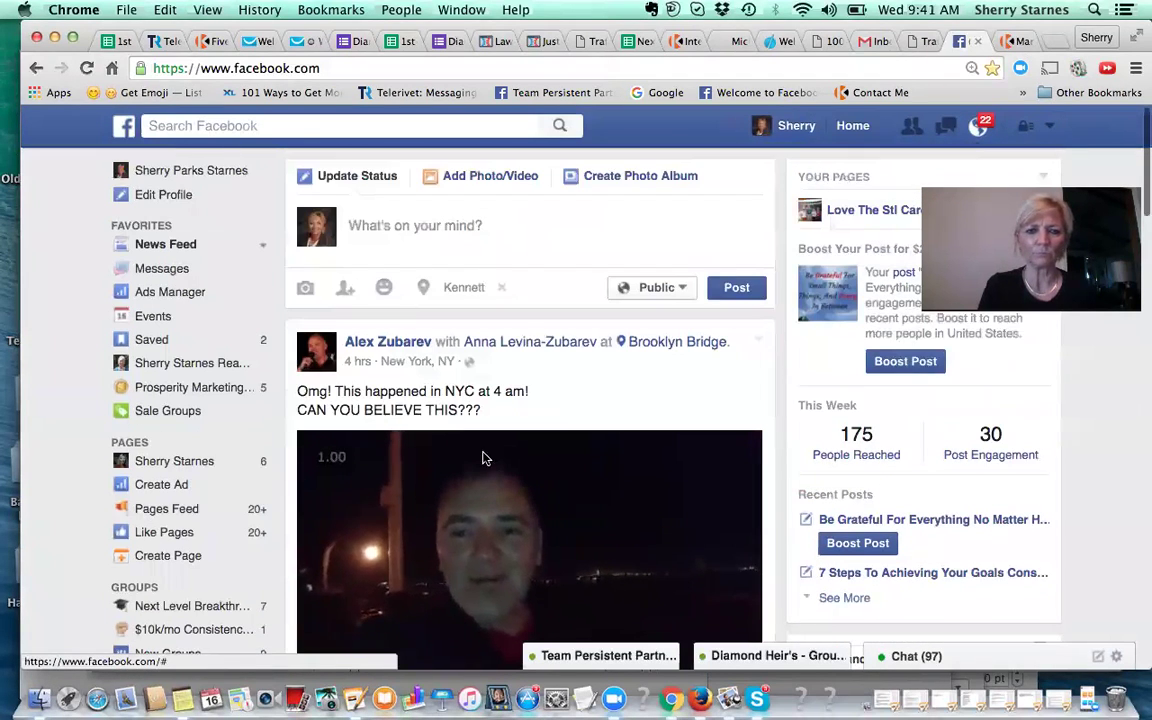
click(855, 128)
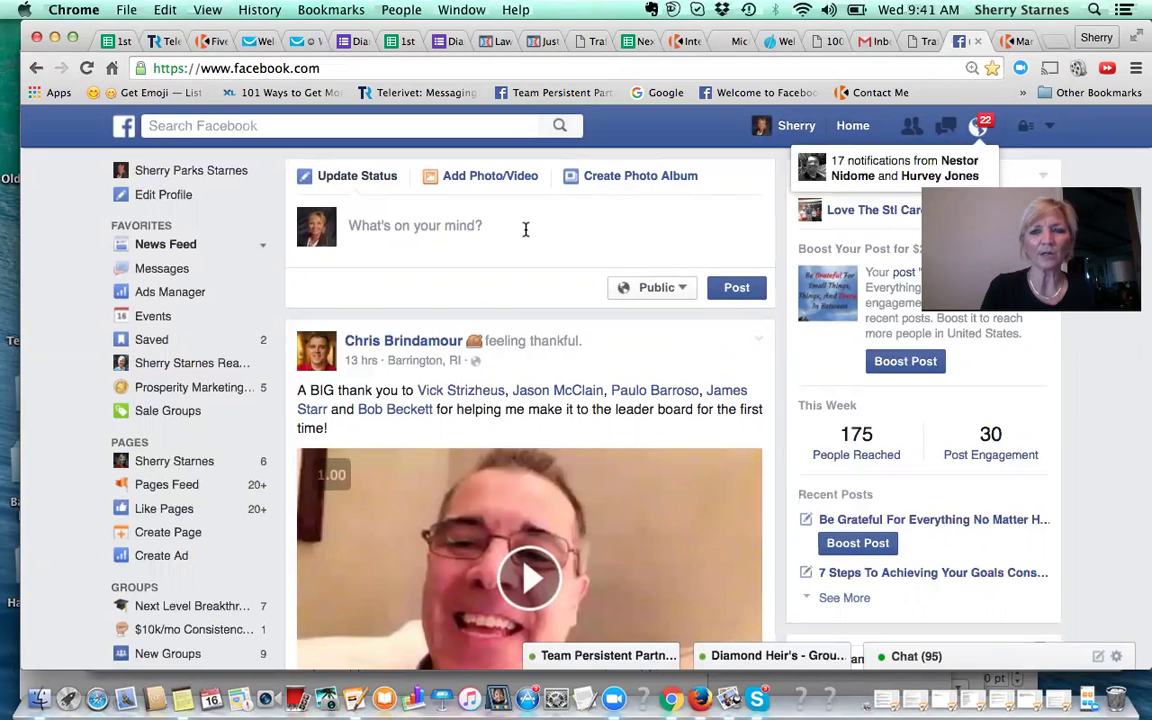
- Copy the address of the blog article "The Laws Of Belief, Expectation, Attraction and Correspondence" and return to the Facebook news feed
click(1013, 42)
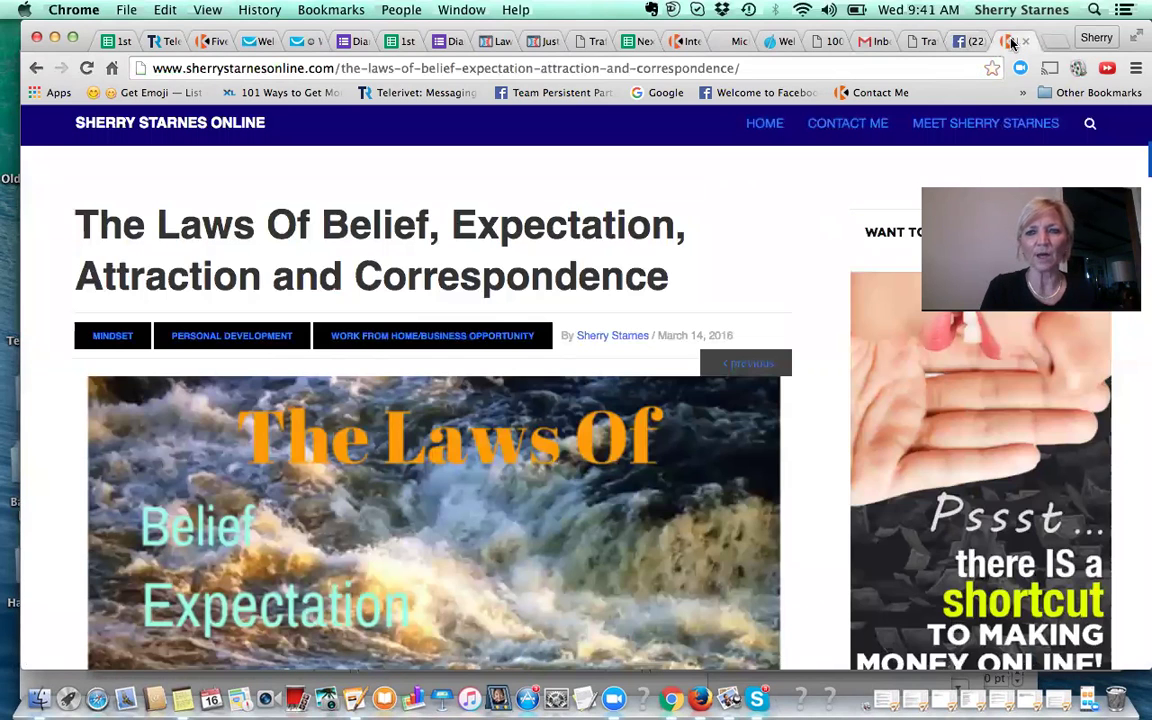
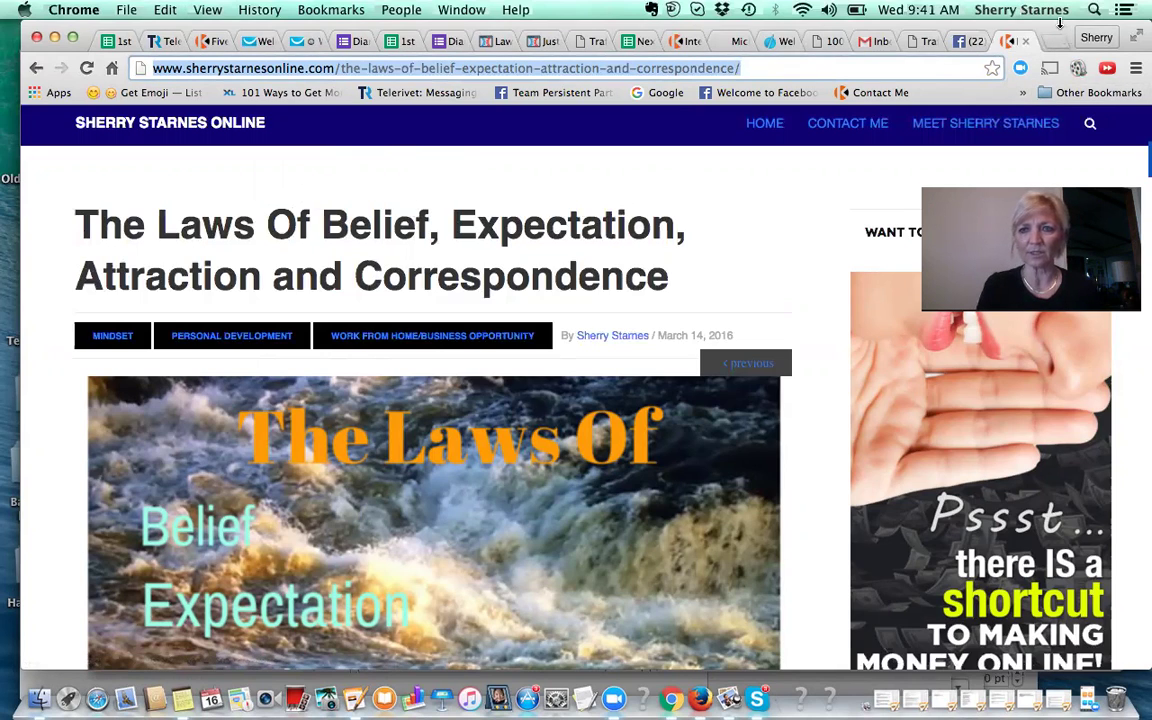
drag(1057, 41, 1067, 94)
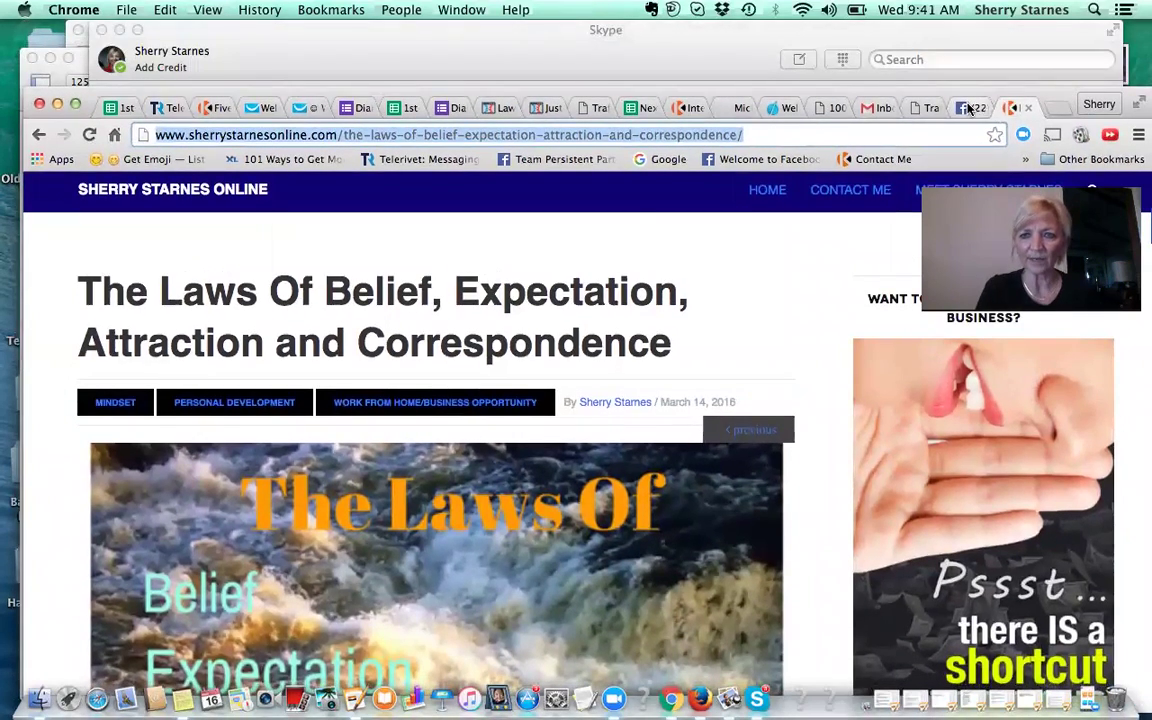
click(975, 108)
drag(897, 98, 897, 10)
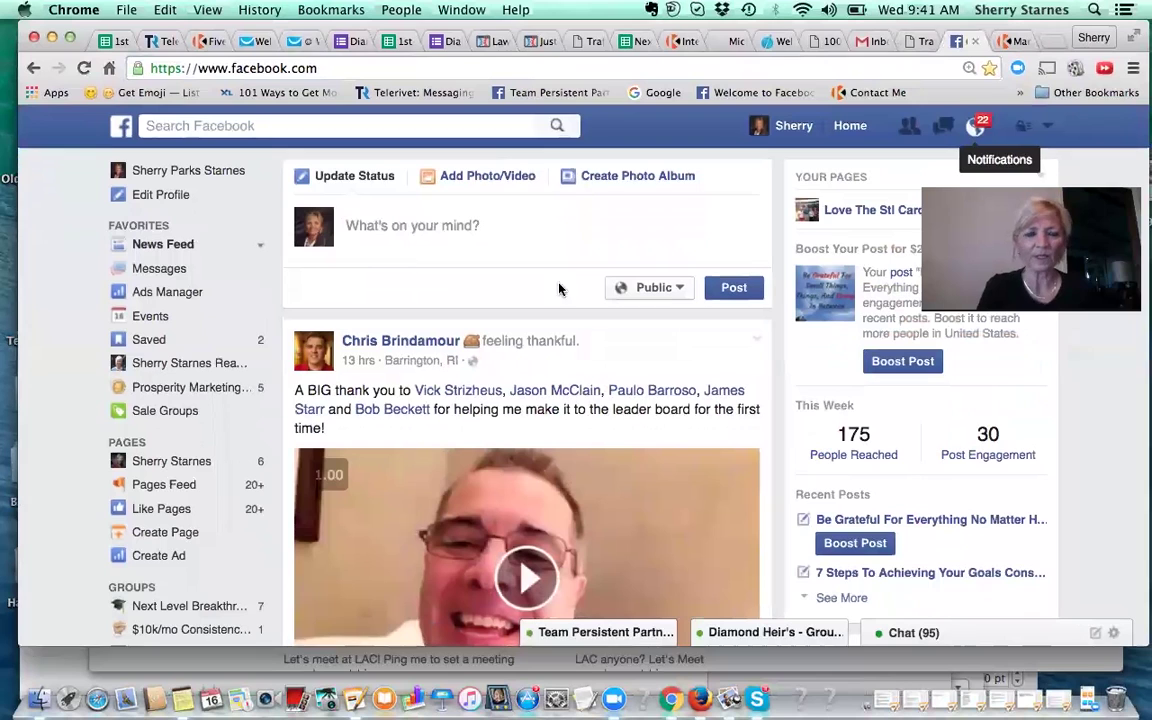
- Paste the article's address into a new status to generate its link preview, and remove the address text while keeping the preview
click(347, 227)
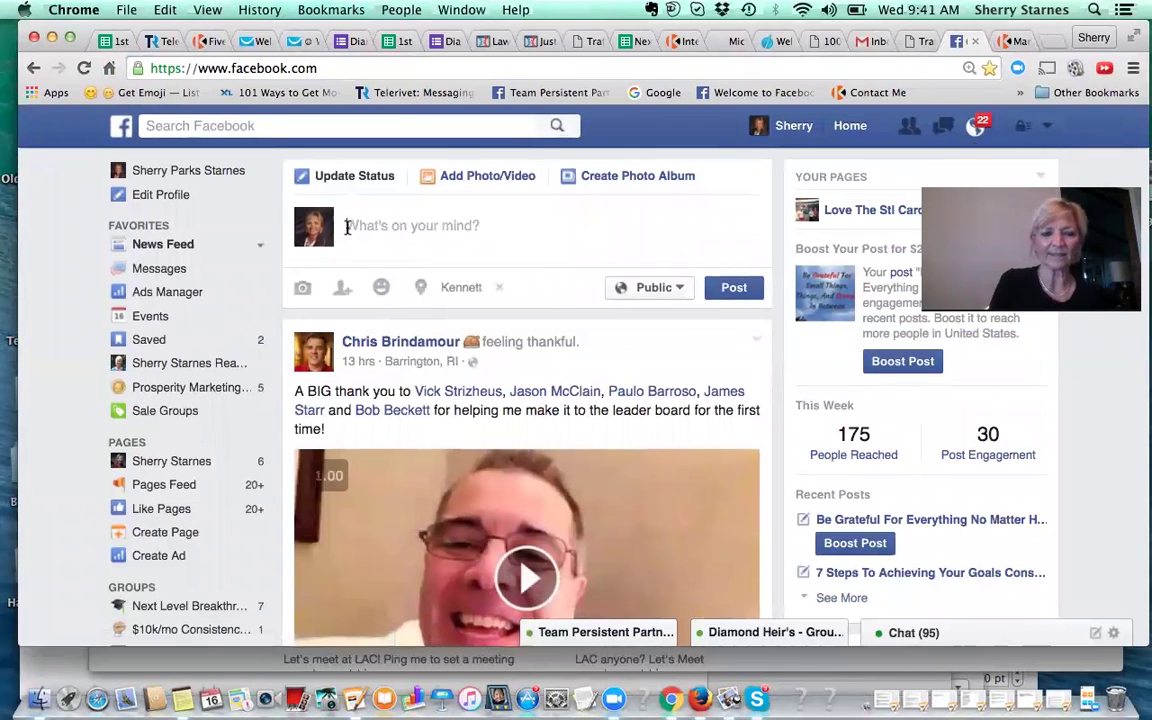
text(http://www.sherrystarnesonline.com/the-laws-of-belief-expectation-attraction-and-correspondence/)
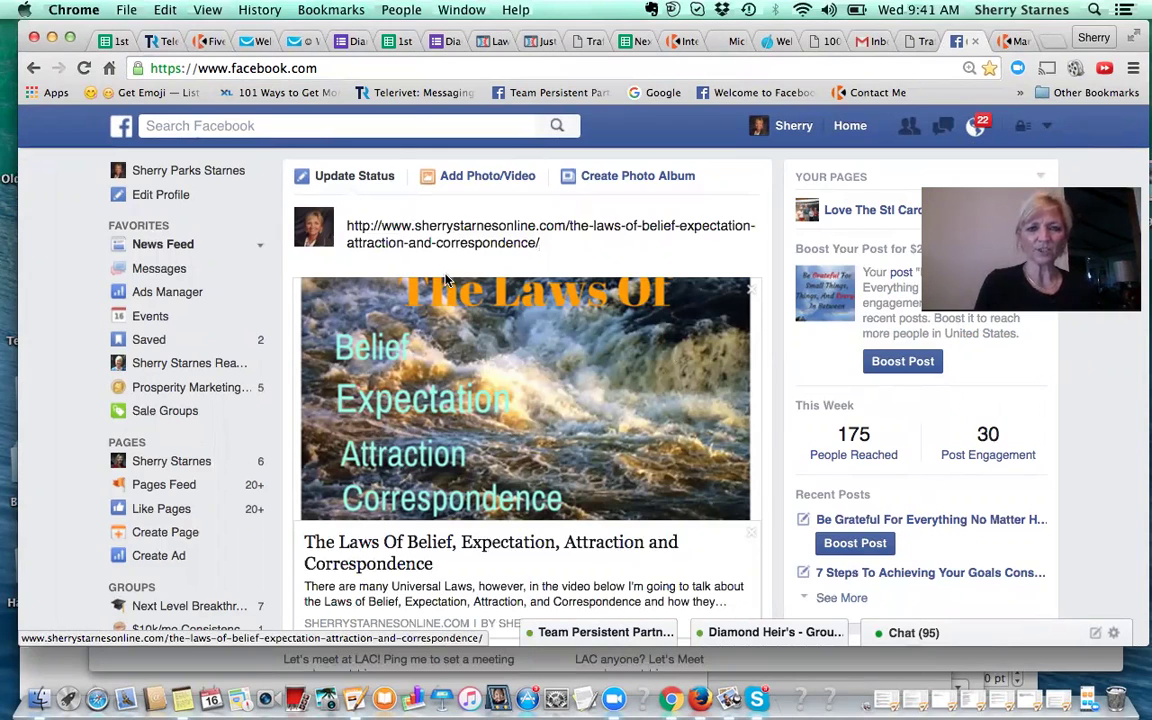
drag(554, 242, 341, 219)
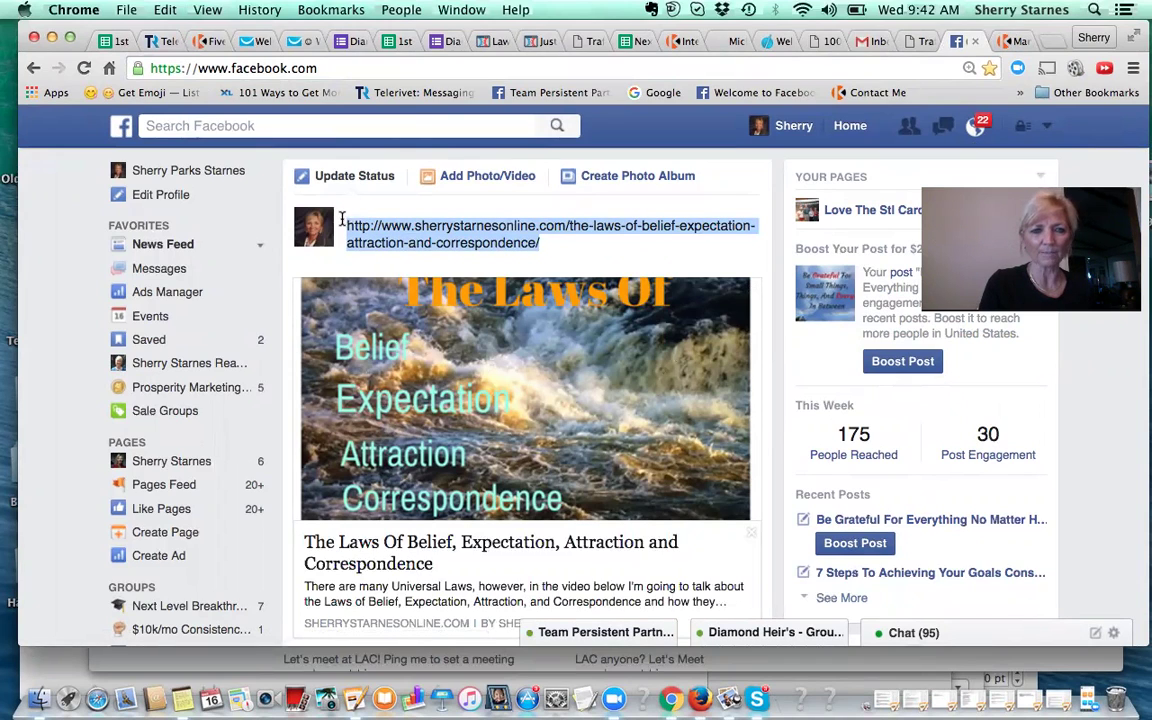
key(BackSpace)
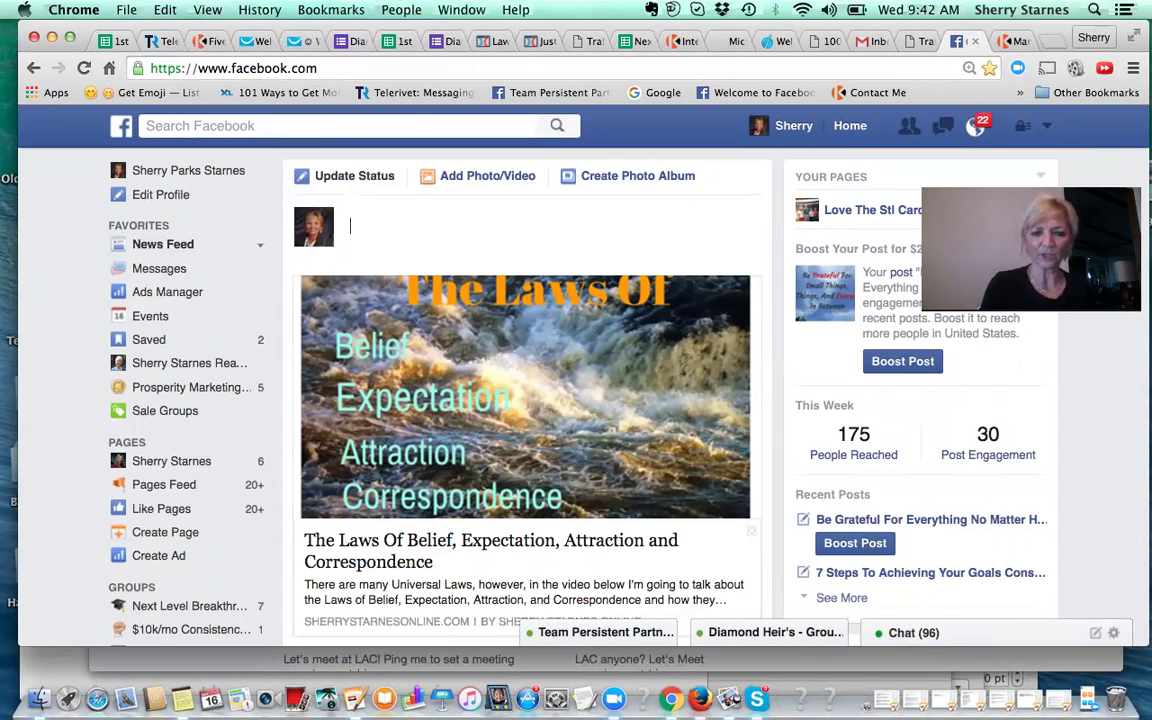
- Write "Have a great day!" as the status text above the link preview
text(Have)
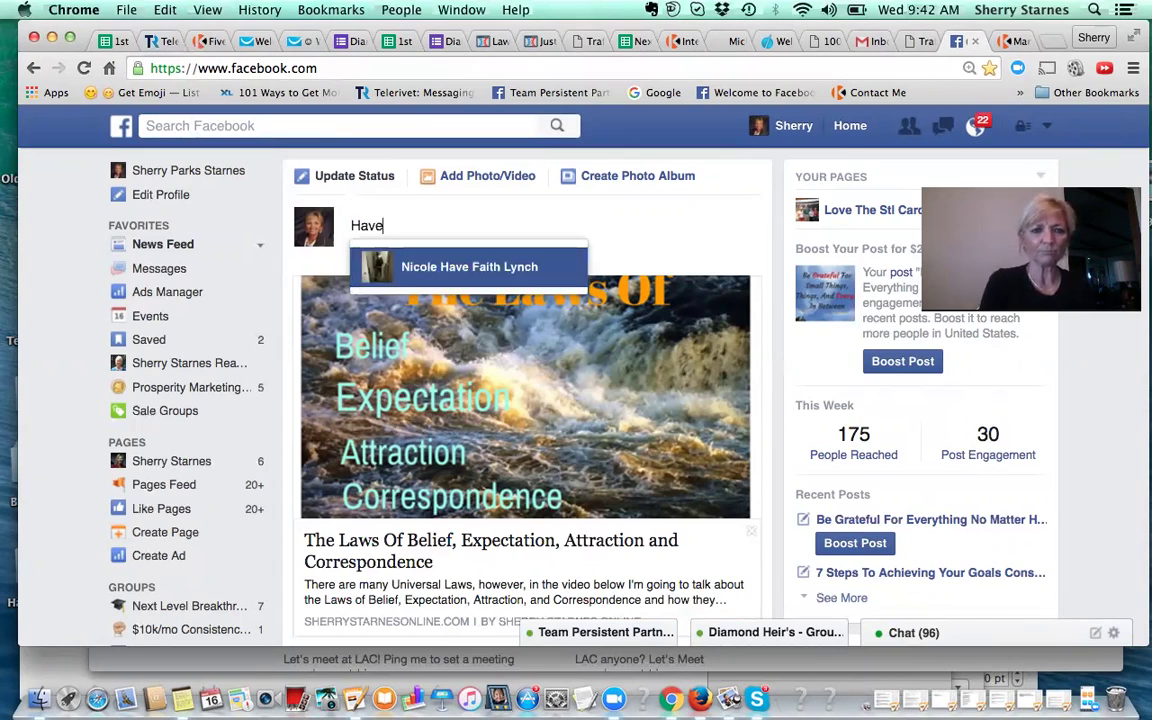
key(BackSpace)
key(BackSpace)
key(BackSpace)
key(BackSpace)
text(Have a great day!)
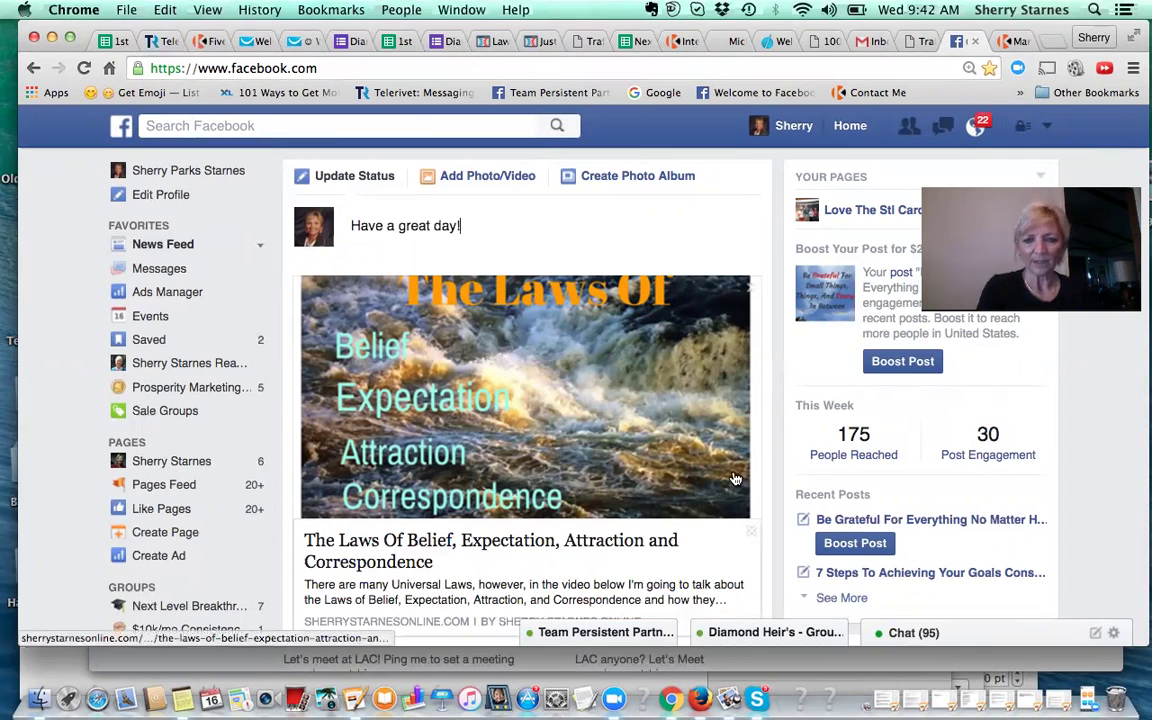
- Publish the status update, open the article from its link preview to test it, and close the opened page
scroll(764, 541, down, 3)
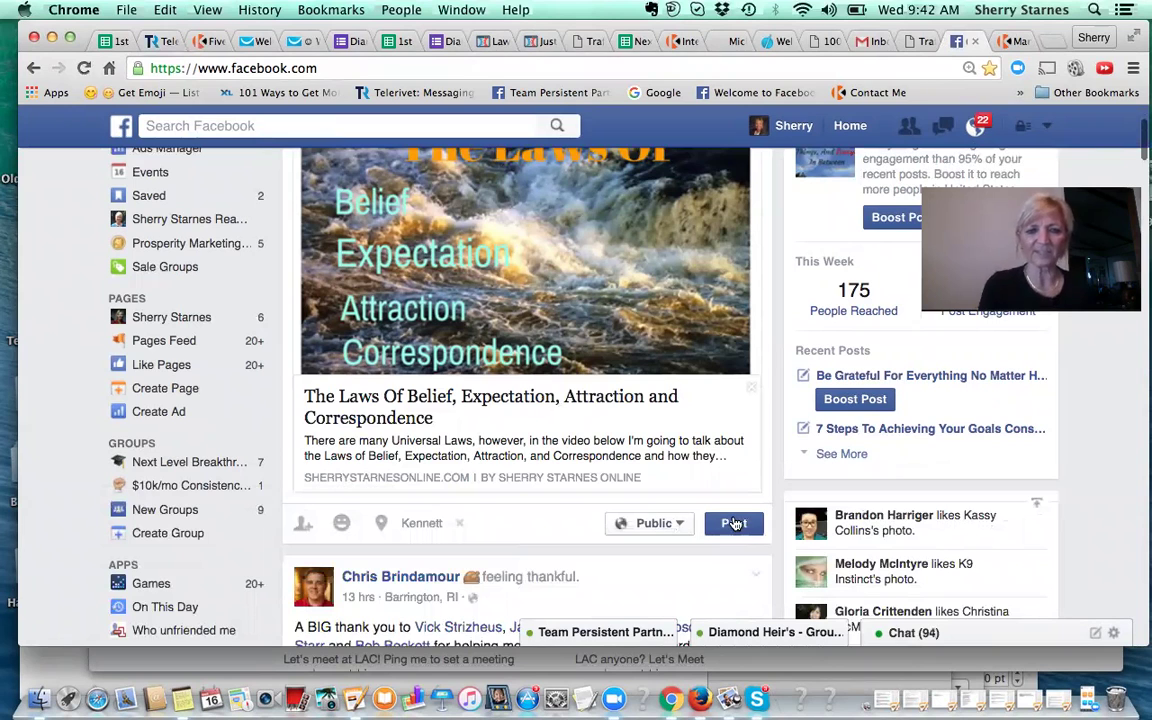
click(734, 523)
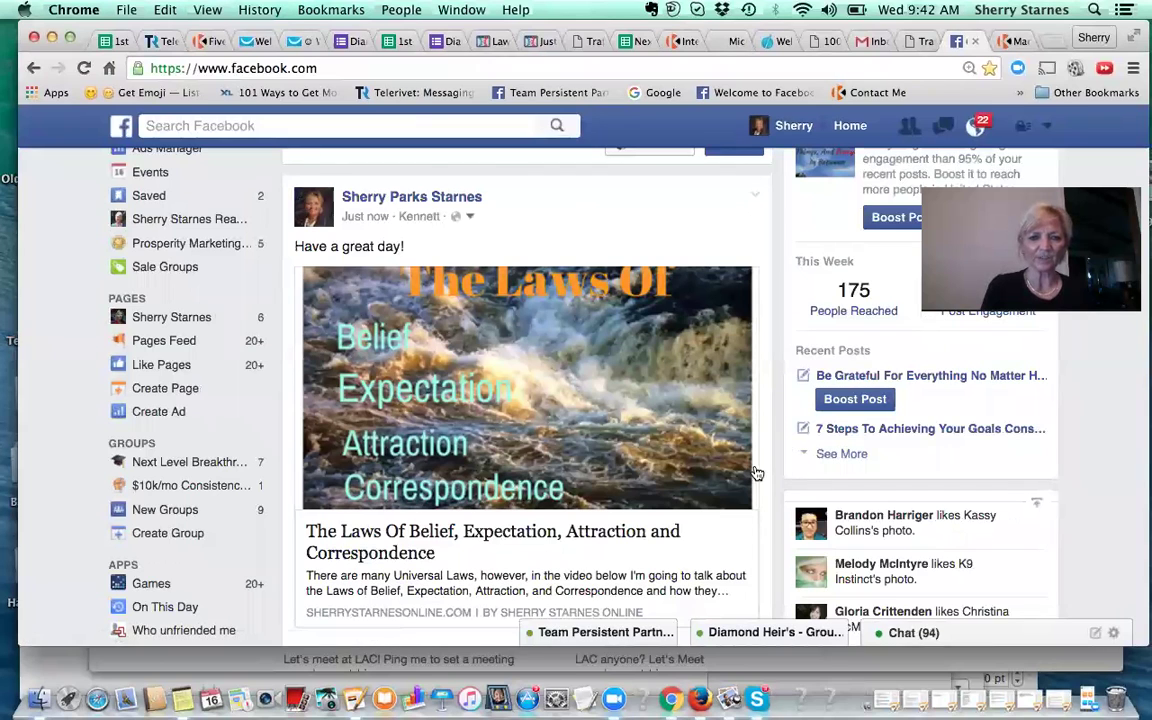
click(455, 390)
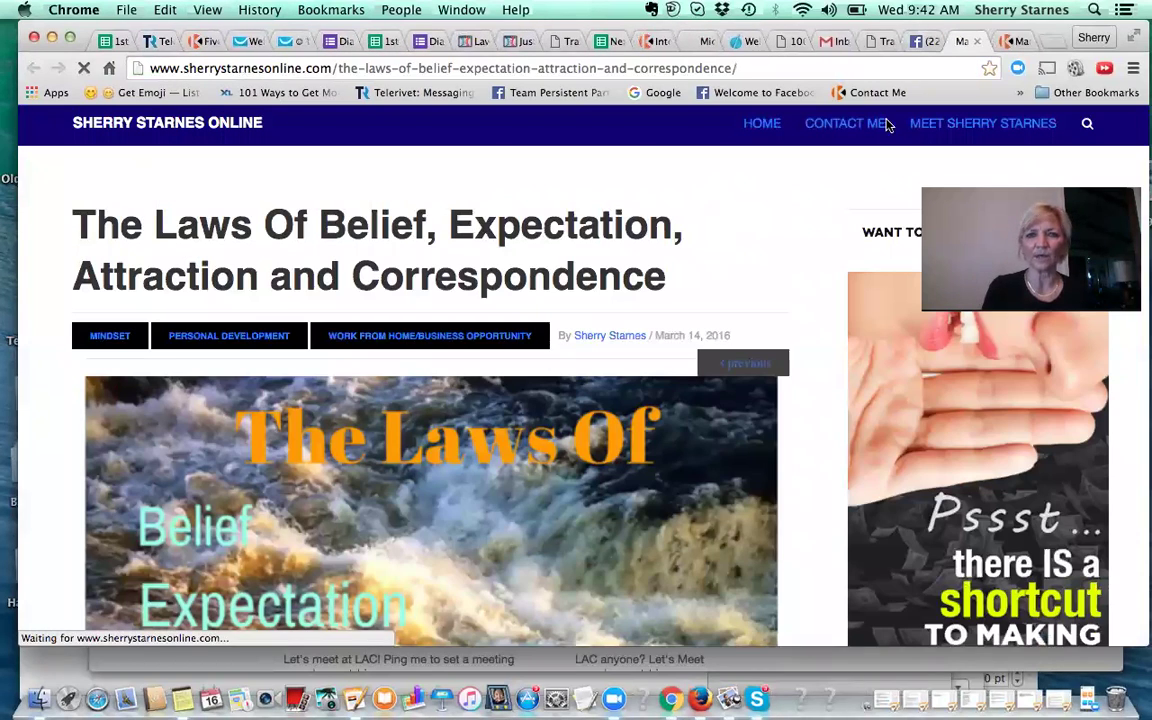
click(977, 40)
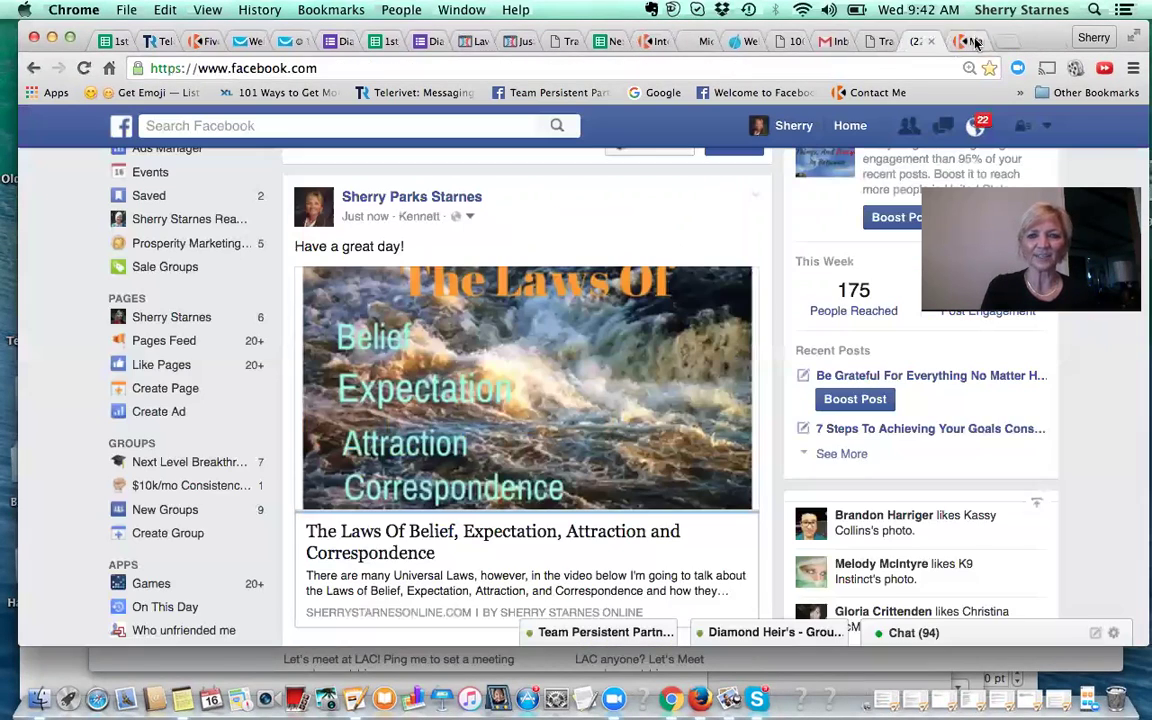
- Delete the newly published "Have a great day!" post from the news feed
click(757, 198)
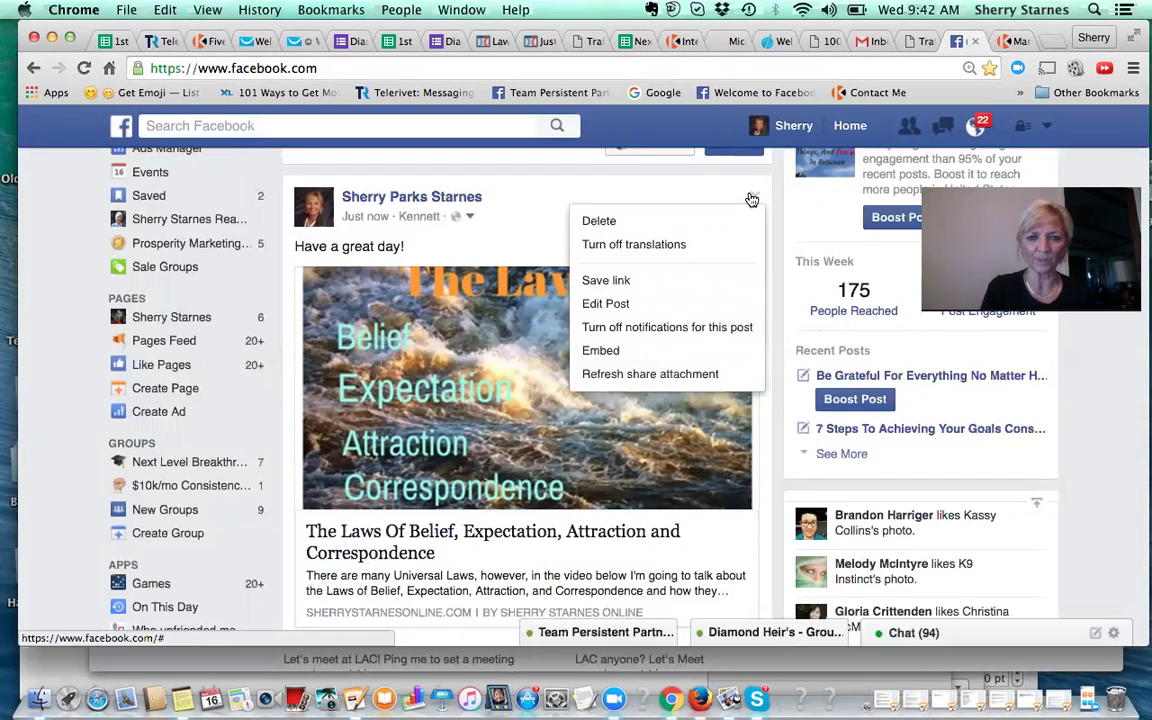
click(604, 220)
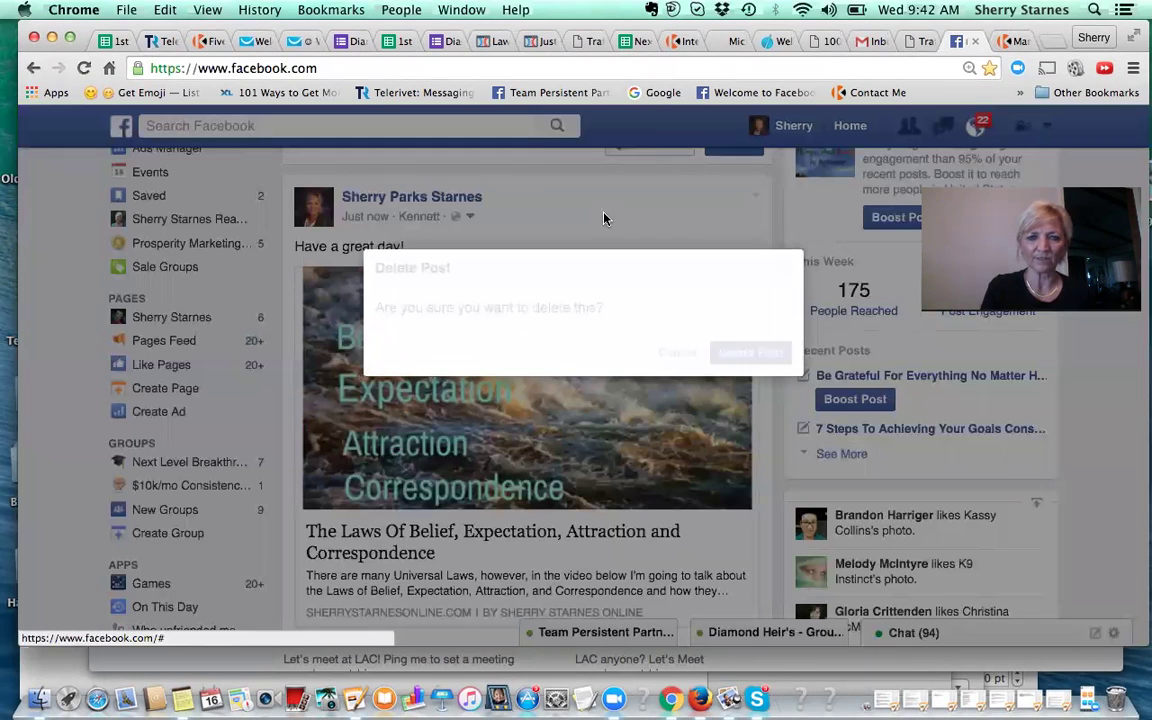
click(747, 352)
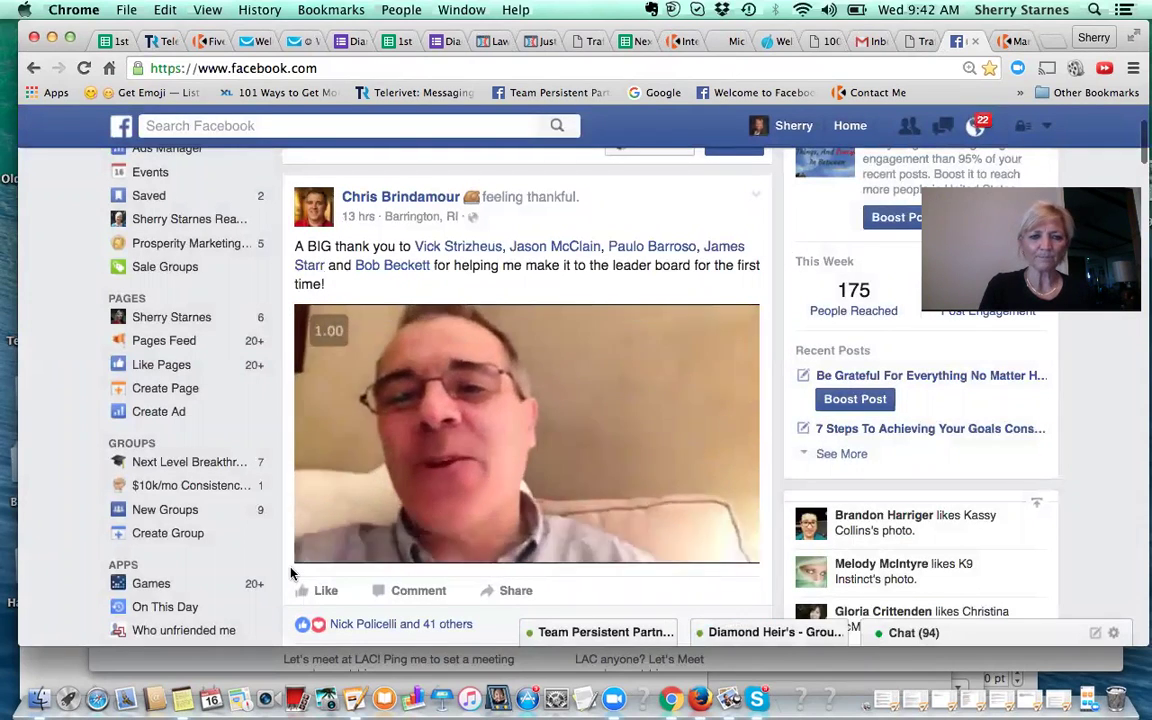
- Pause the feed video and paste the address of the article on the Laws of Belief, Expectation, Attraction and Correspondence into a new status
click(323, 539)
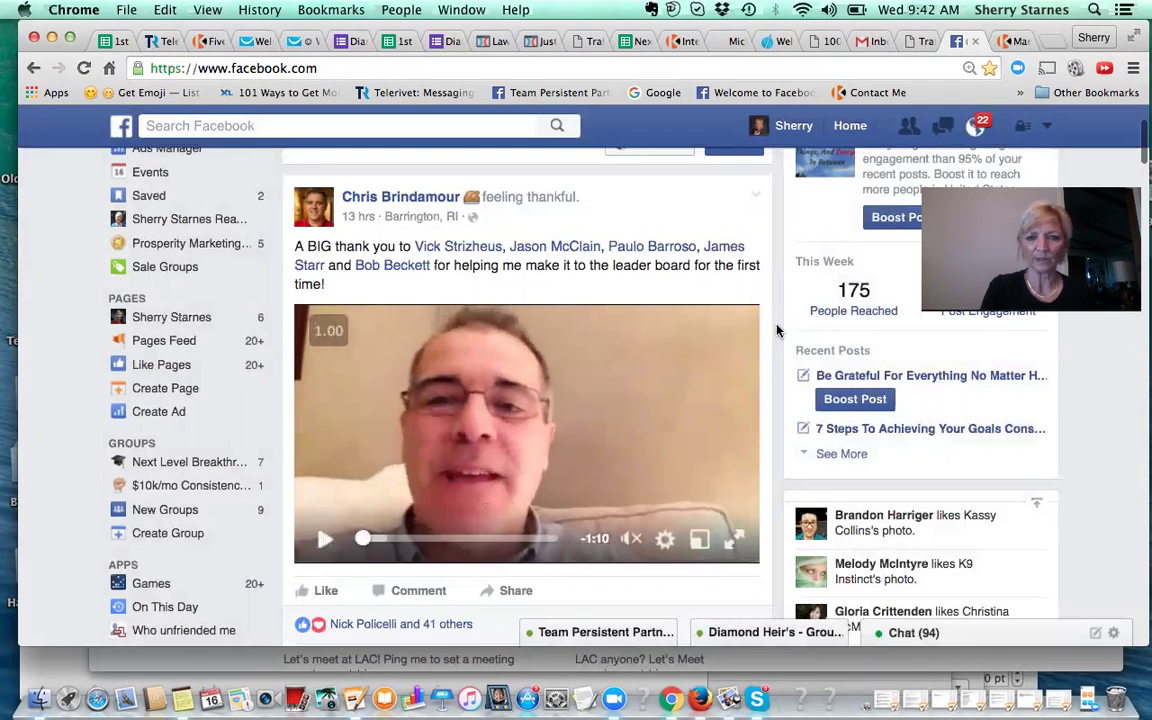
scroll(778, 331, up, 3)
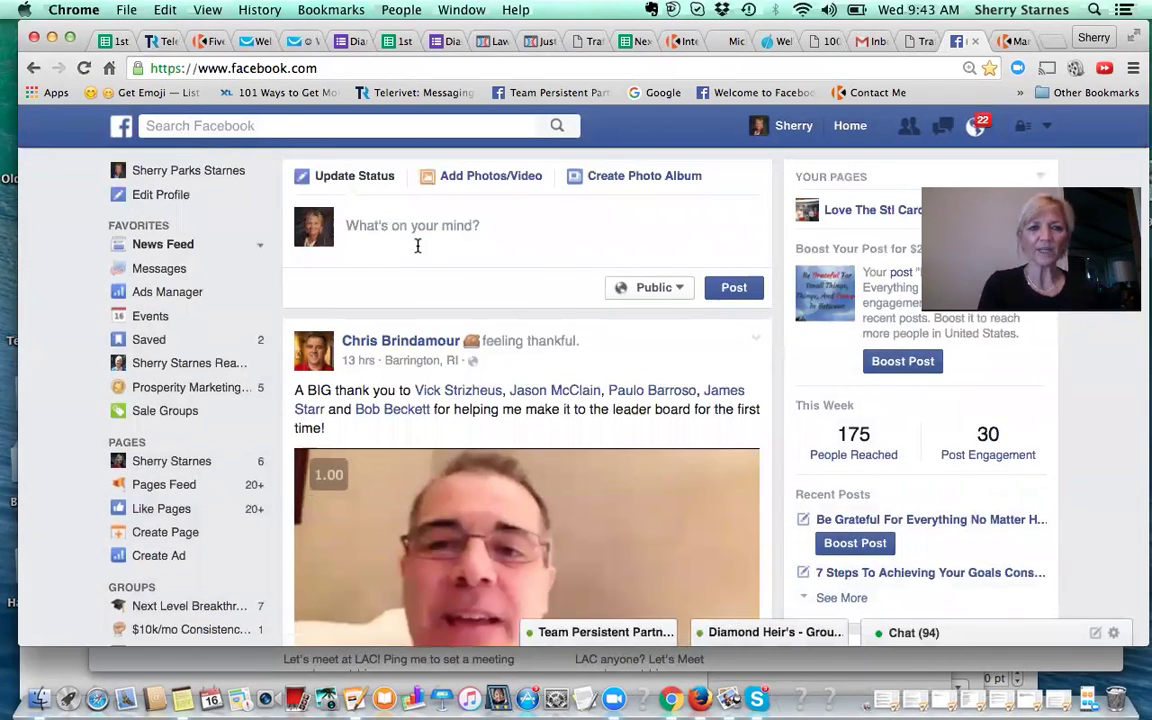
click(350, 223)
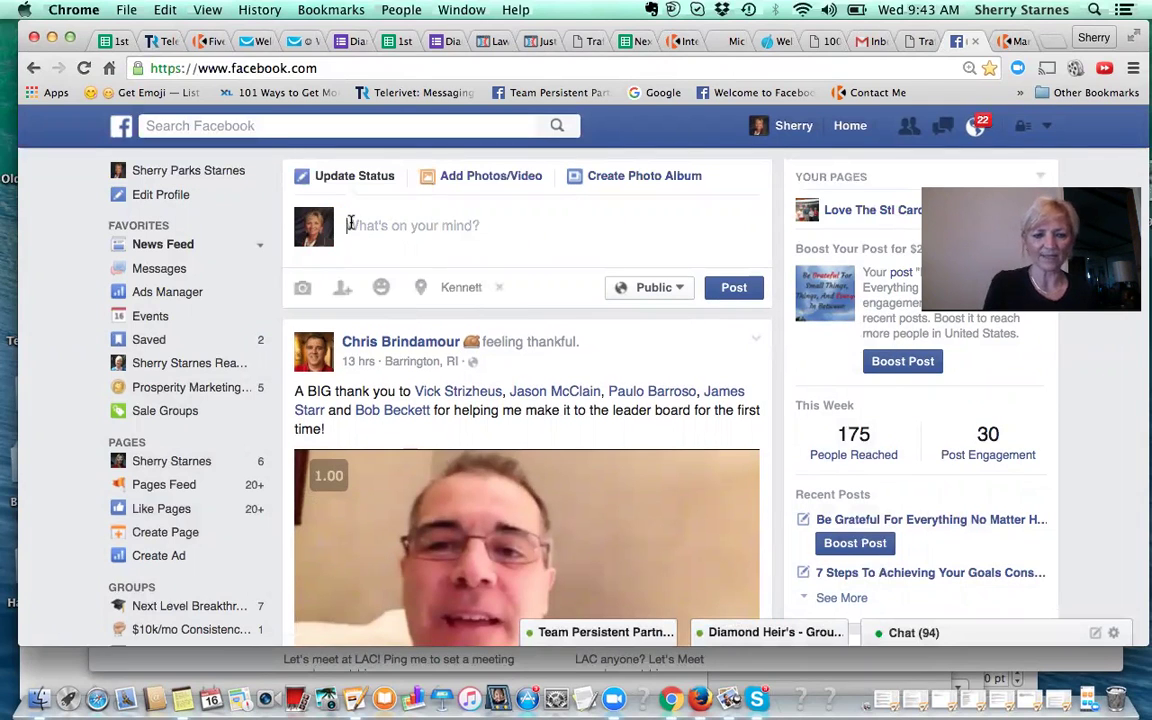
text(http://www.sherrystarnesonline.com/the-laws-of-belief-expectation-attraction-and-correspondence/)
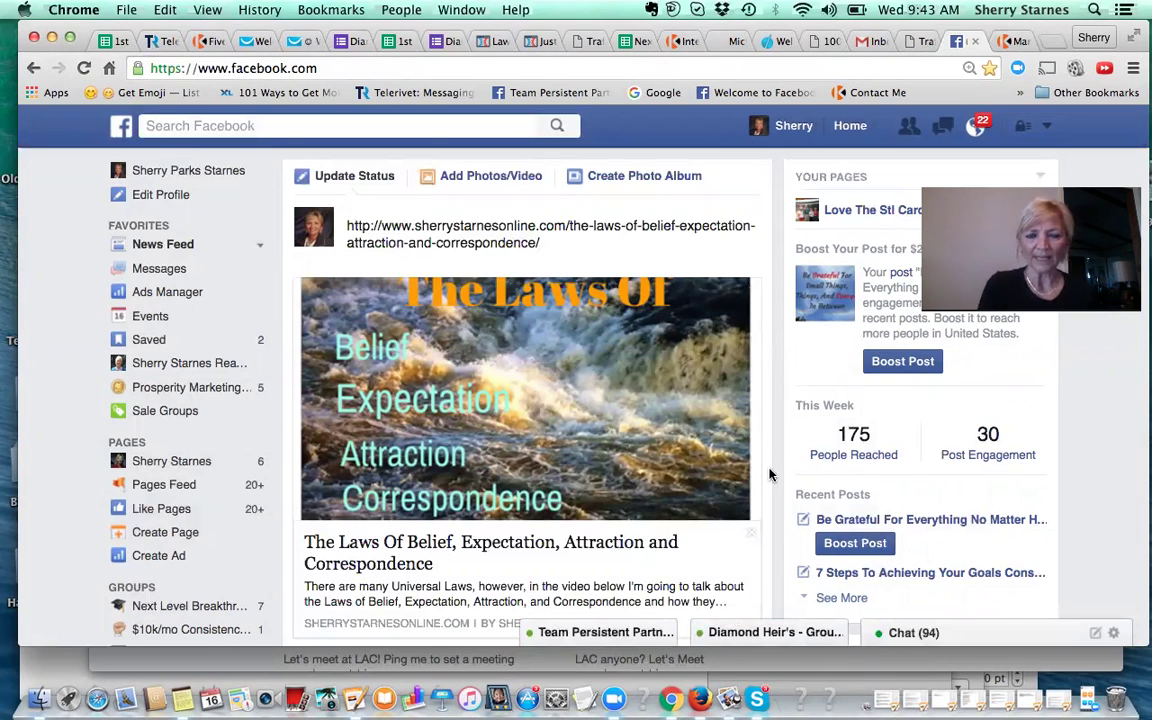
- Expand the new post's audience choices and open its Custom privacy settings
scroll(770, 475, down, 5)
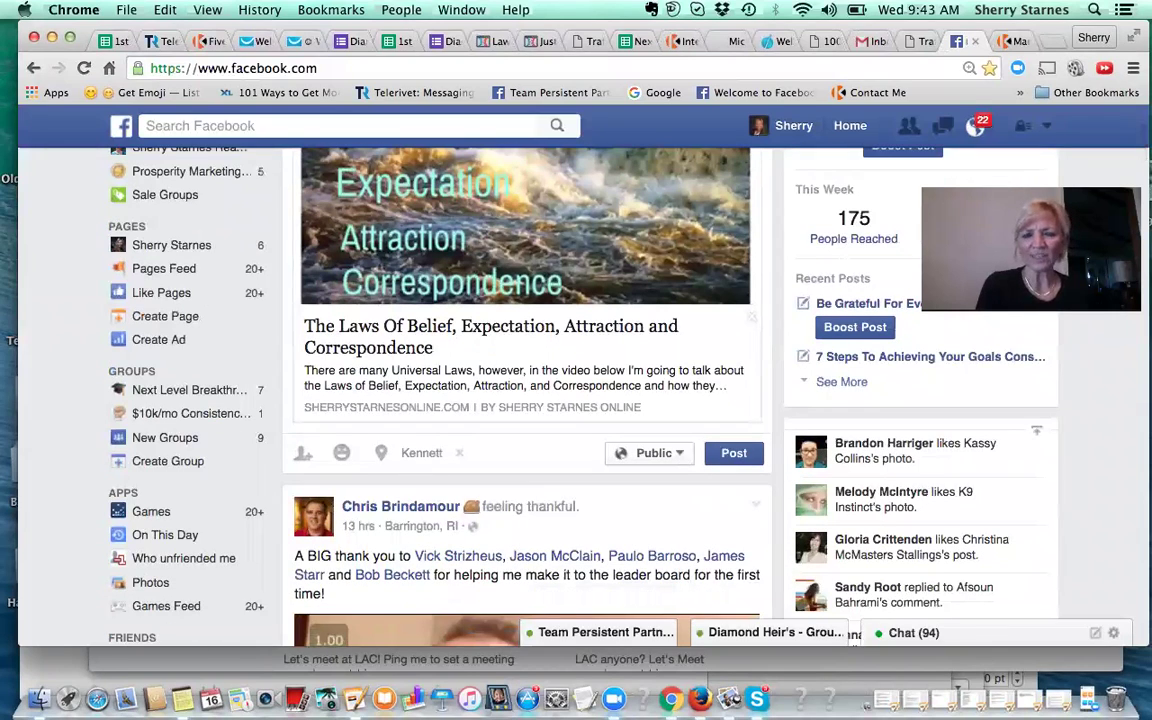
scroll(575, 384, down, 2)
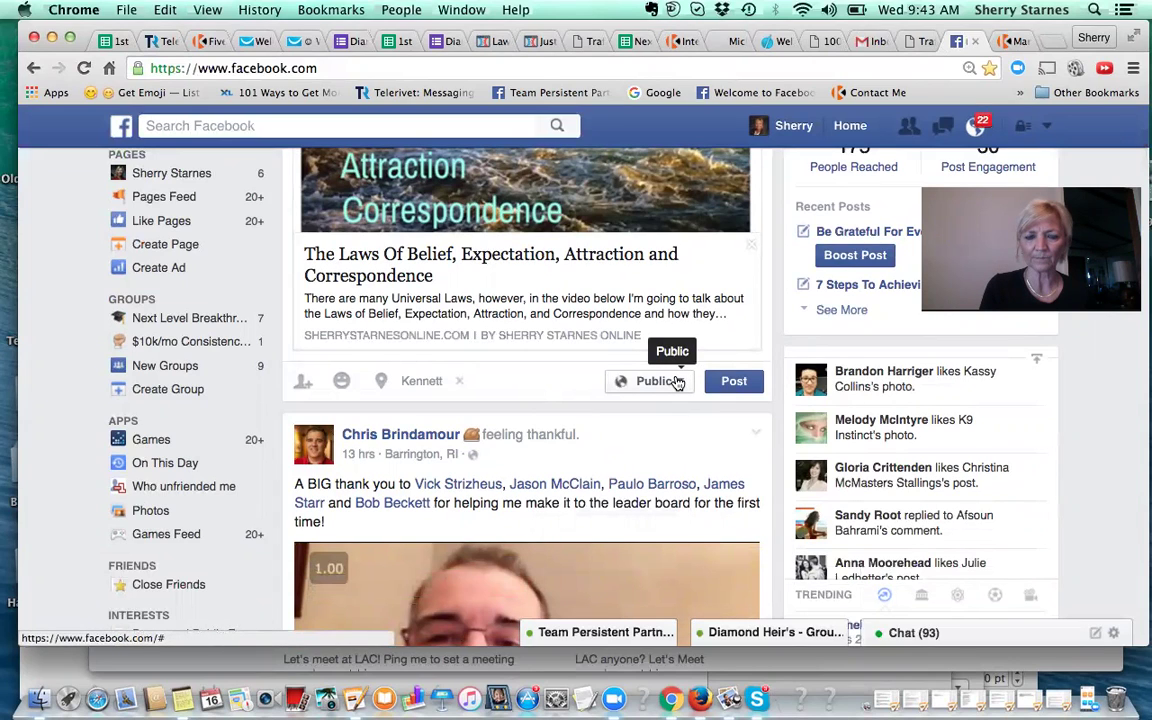
click(676, 381)
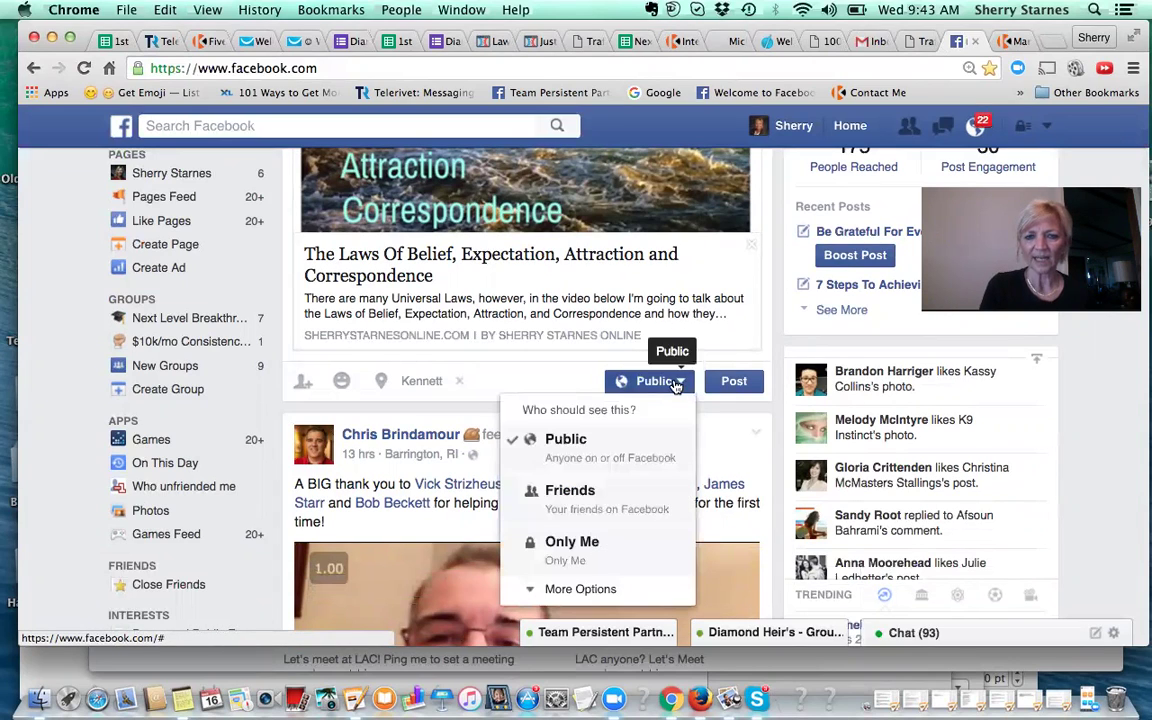
click(566, 588)
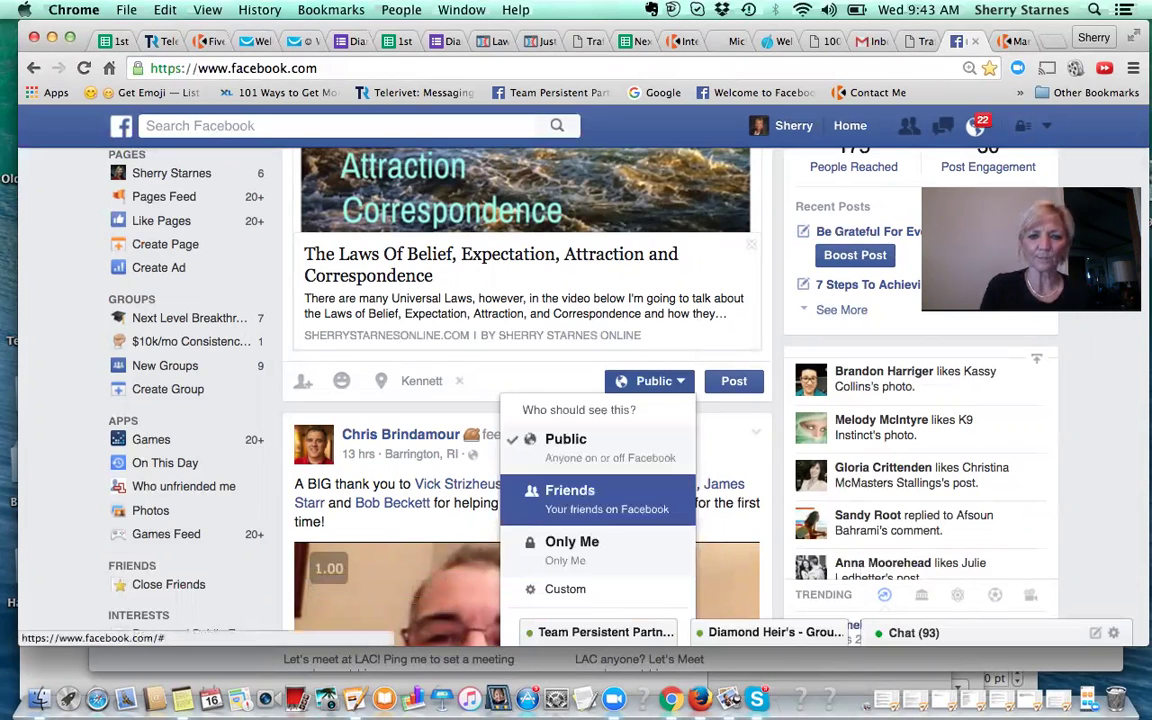
click(566, 589)
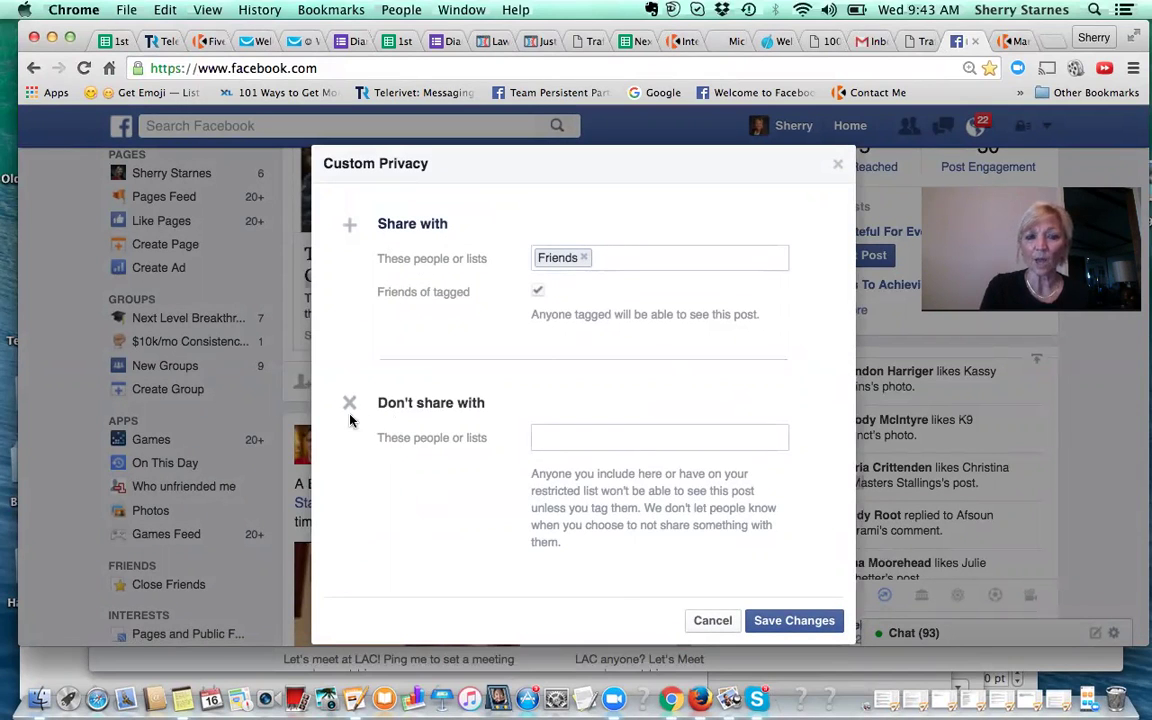
- Add a friend to the people the post is not shared with, and cancel the custom privacy changes
click(541, 434)
text(za)
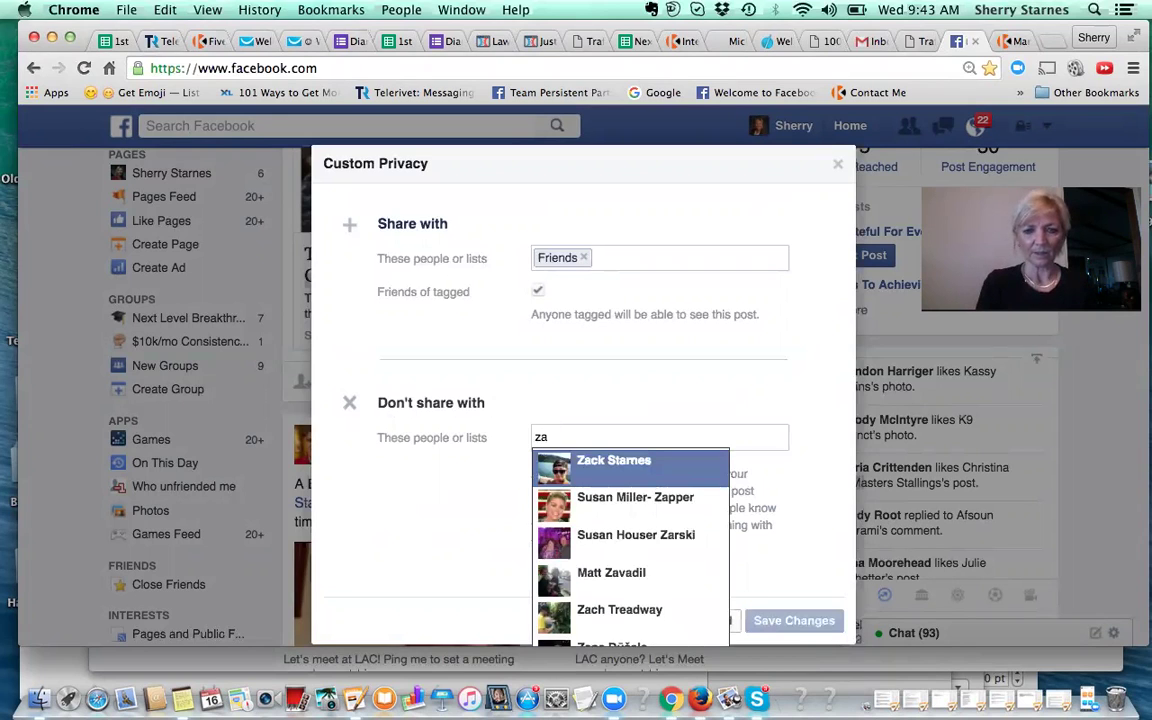
click(595, 462)
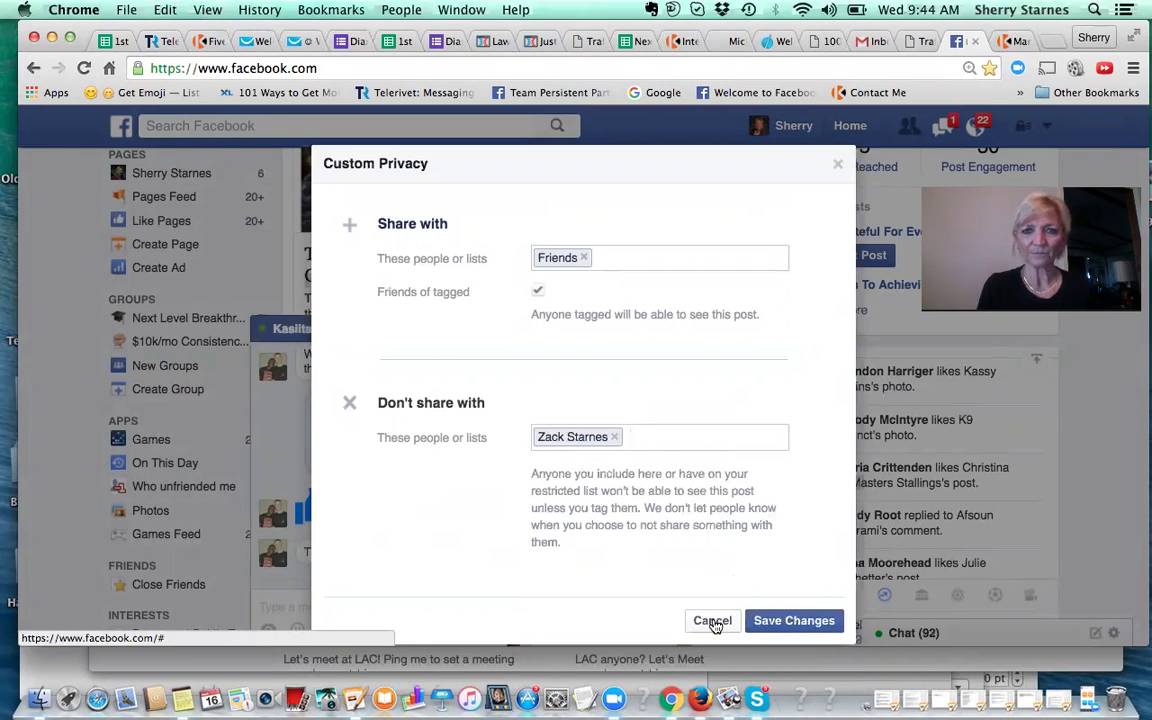
click(712, 621)
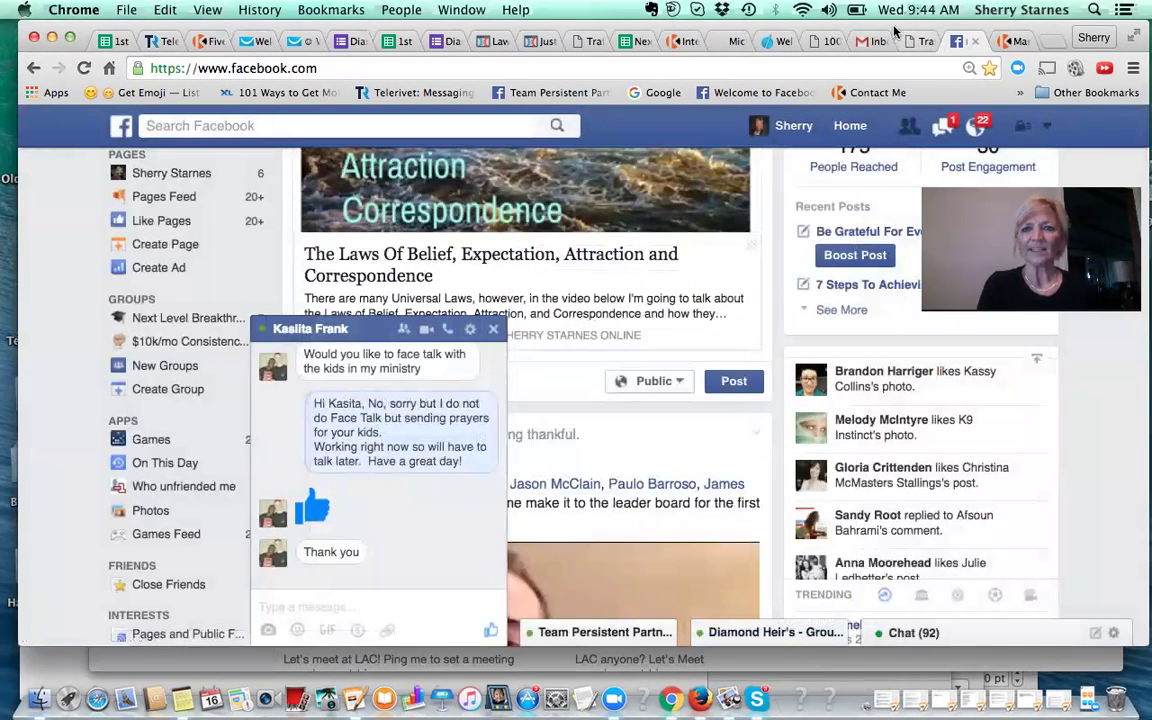